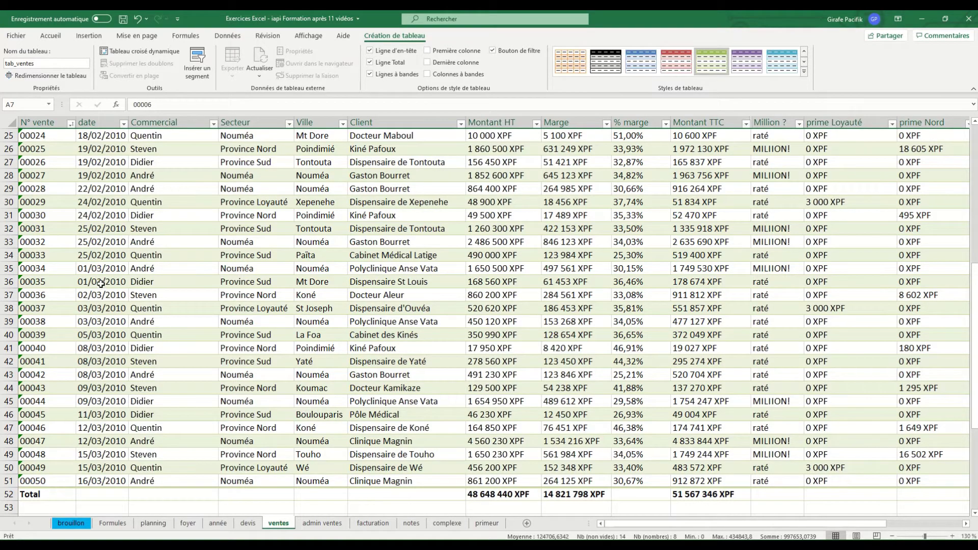
Examine the sales table on the ventes sheet and the empty date, client, commercial and amount columns on the admin ventes sheet
{"action": "scroll", "coordinate": [101, 284], "scroll_direction": "up", "scroll_amount": 8}
{"action": "left_click_drag", "start_coordinate": [125, 219], "coordinate": [197, 216]}
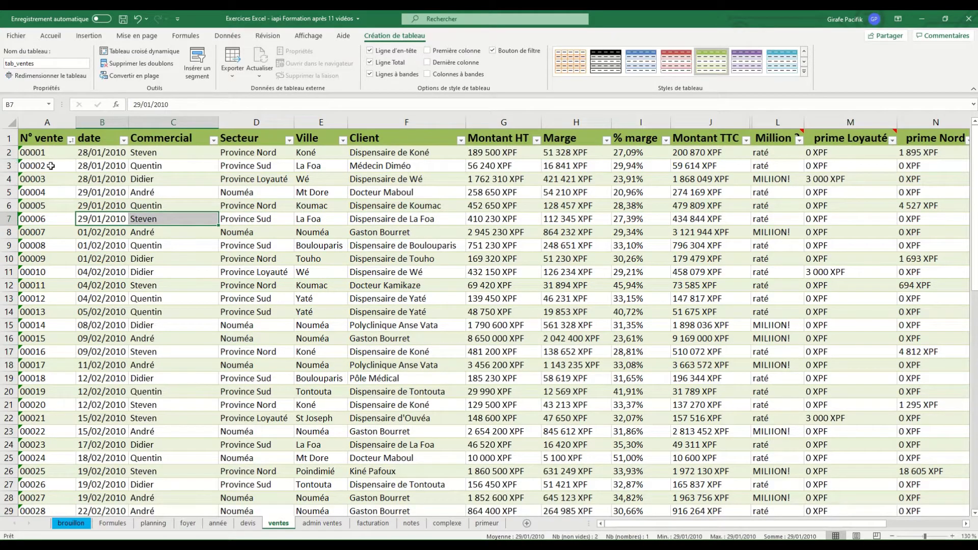
{"action": "left_click", "coordinate": [87, 167]}
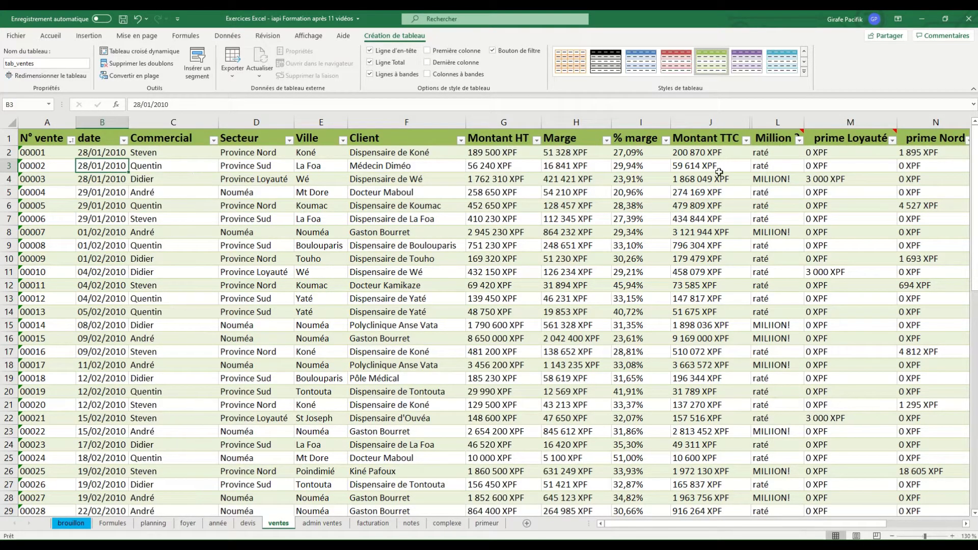
{"action": "left_click", "coordinate": [331, 525]}
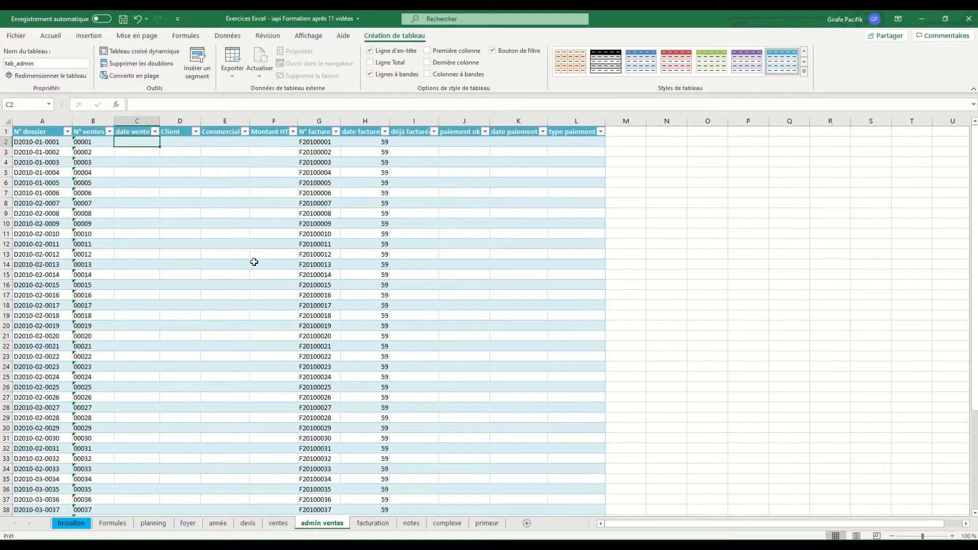
{"action": "left_click", "coordinate": [102, 145]}
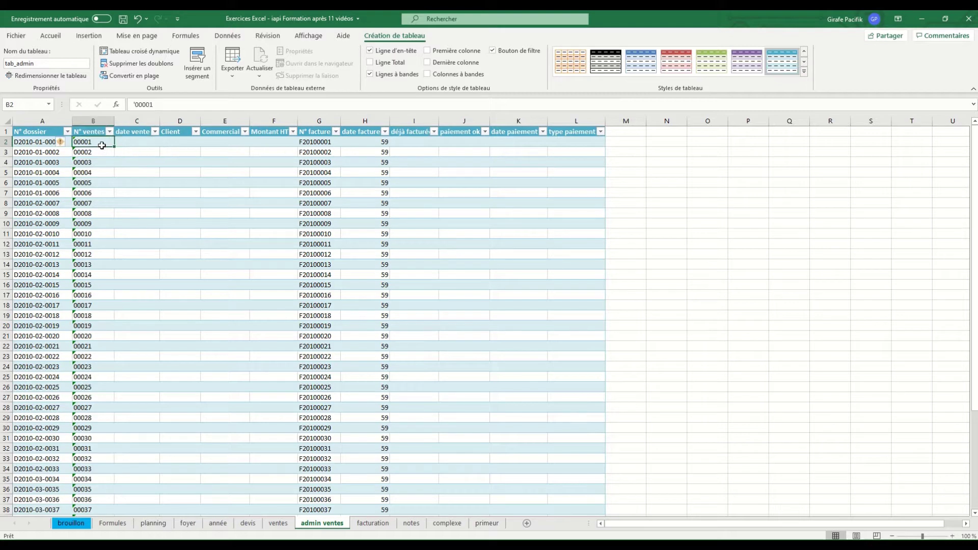
{"action": "left_click_drag", "start_coordinate": [131, 144], "coordinate": [281, 143]}
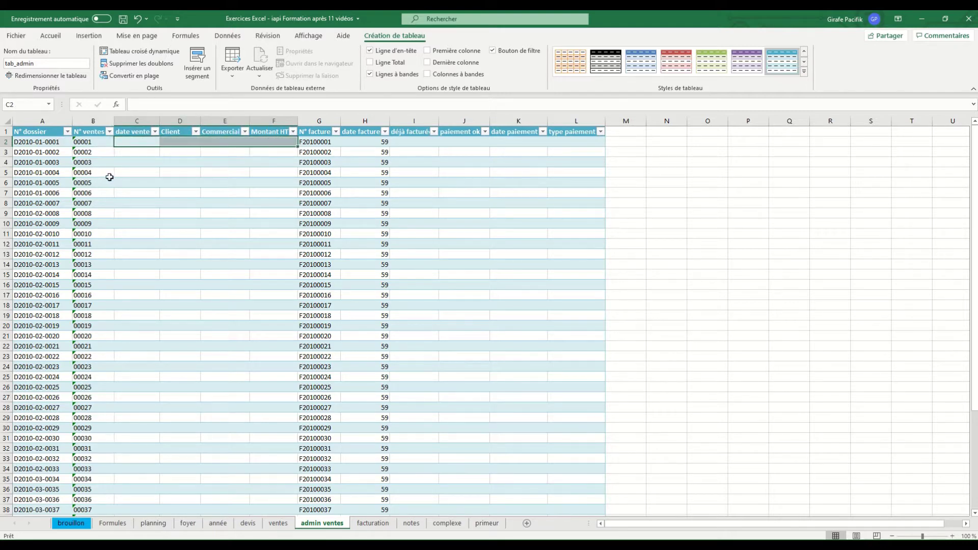
{"action": "left_click", "coordinate": [147, 143]}
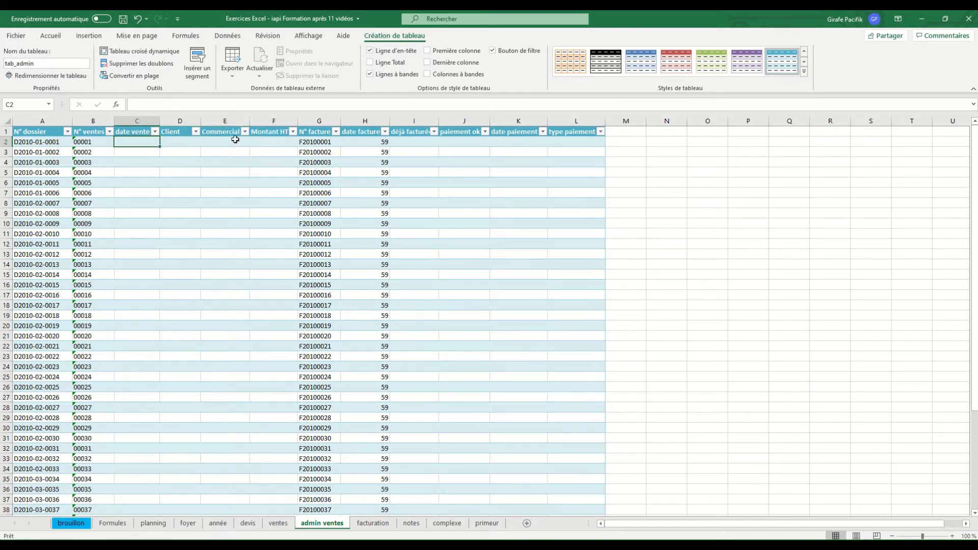
{"action": "left_click", "coordinate": [97, 142]}
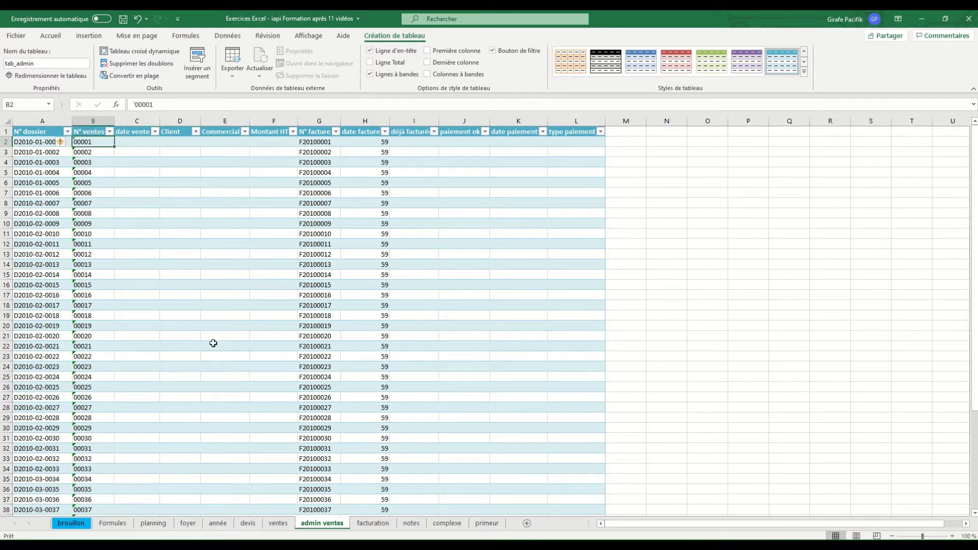
Return to the ventes sheet and examine the sale number, Client, Commercial and Montant HT lookup form below the sales table
{"action": "left_click", "coordinate": [278, 523]}
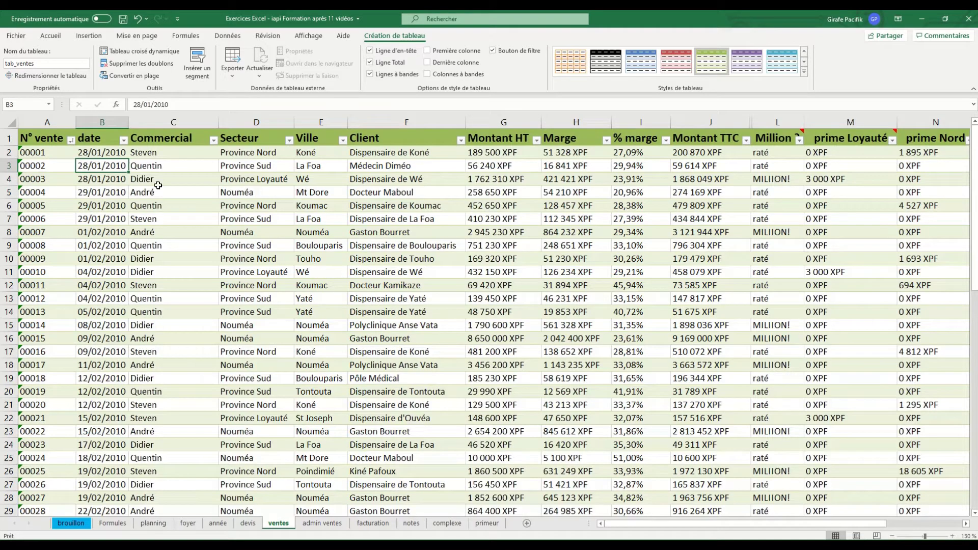
{"action": "left_click", "coordinate": [48, 155]}
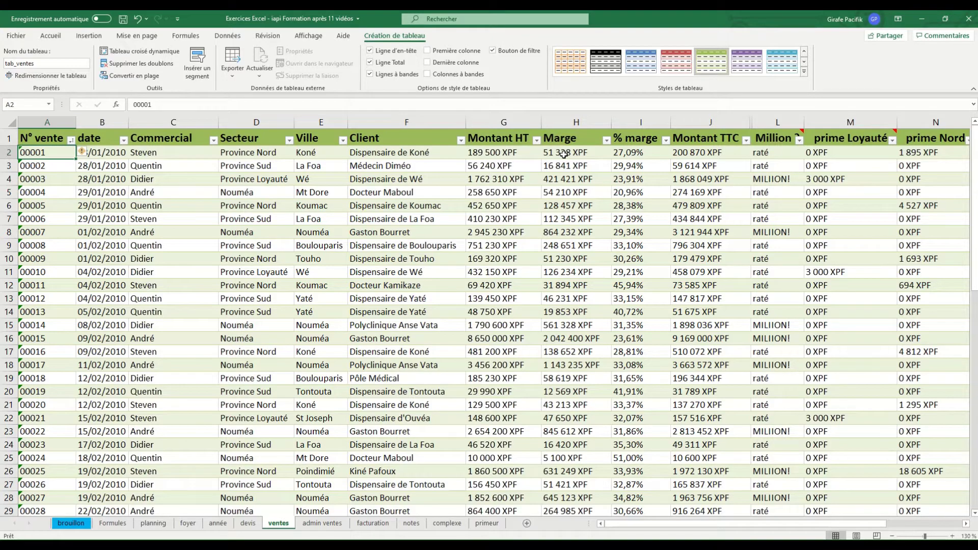
{"action": "scroll", "coordinate": [283, 246], "scroll_direction": "down", "scroll_amount": 8}
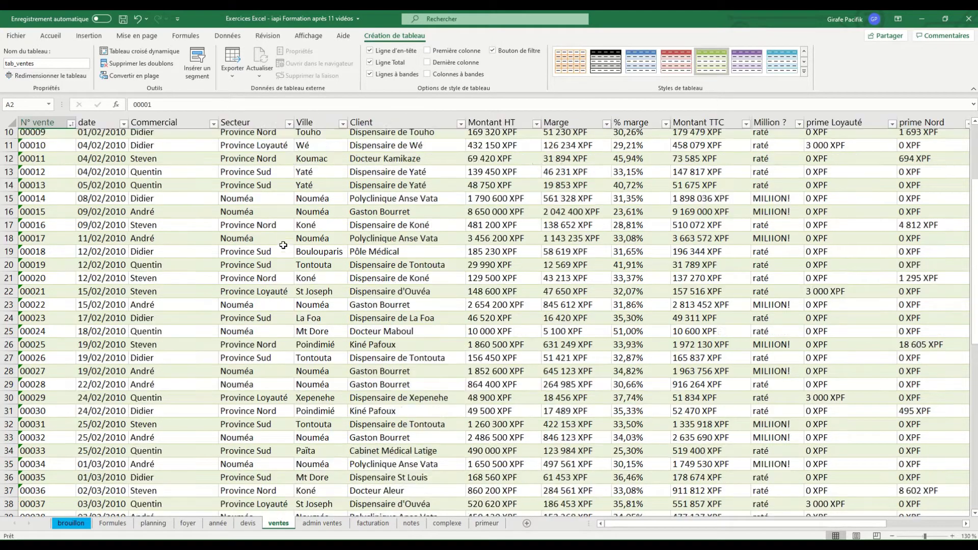
{"action": "scroll", "coordinate": [299, 288], "scroll_direction": "down", "scroll_amount": 8}
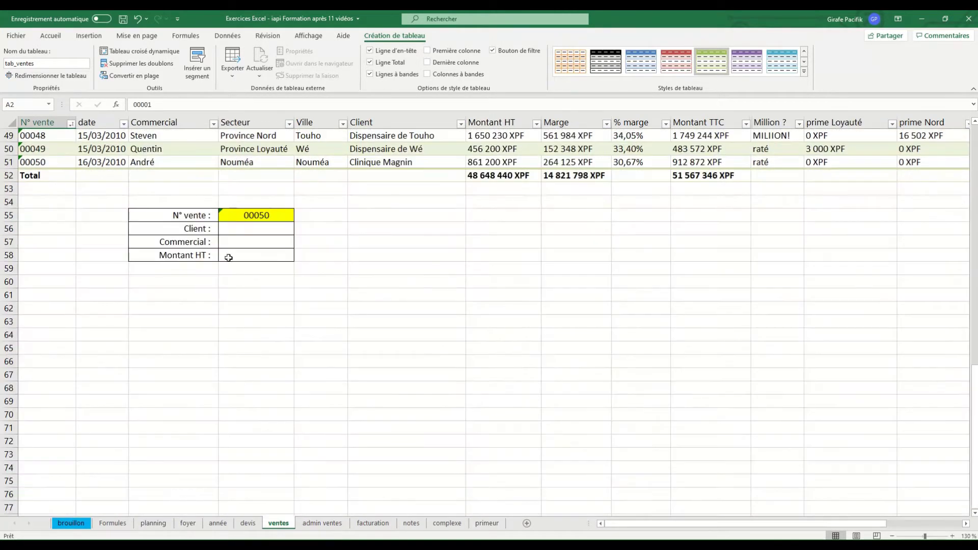
{"action": "left_click_drag", "start_coordinate": [210, 219], "coordinate": [251, 253]}
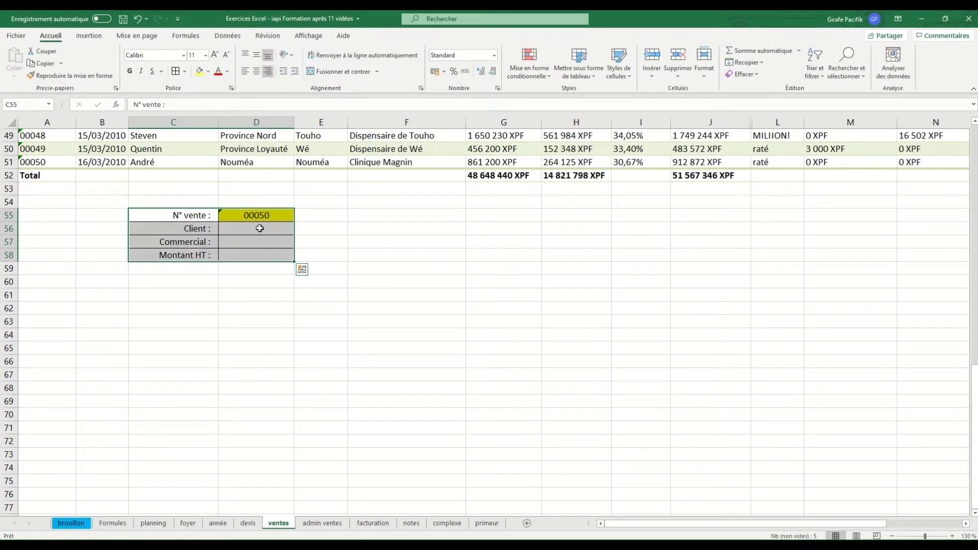
{"action": "left_click", "coordinate": [260, 228]}
{"action": "left_click", "coordinate": [276, 215]}
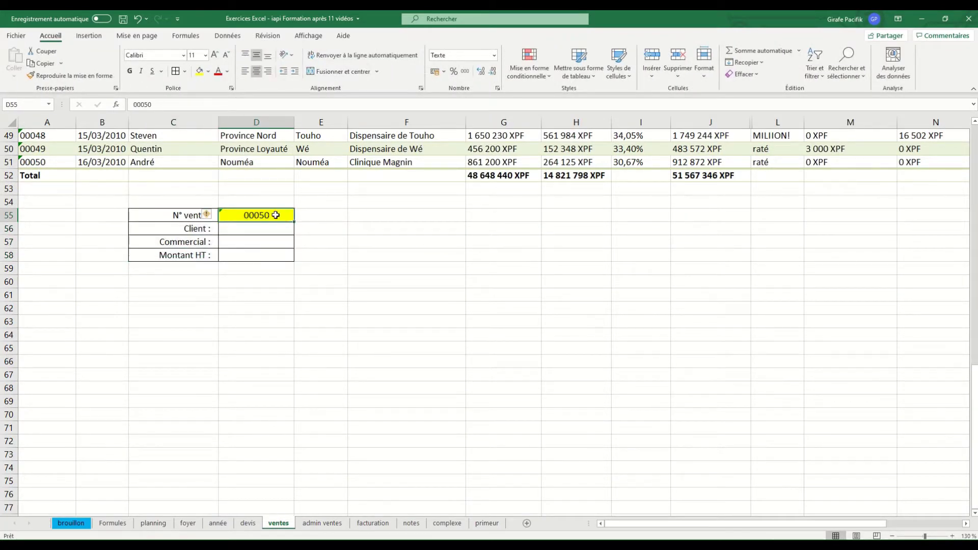
{"action": "left_click", "coordinate": [265, 228]}
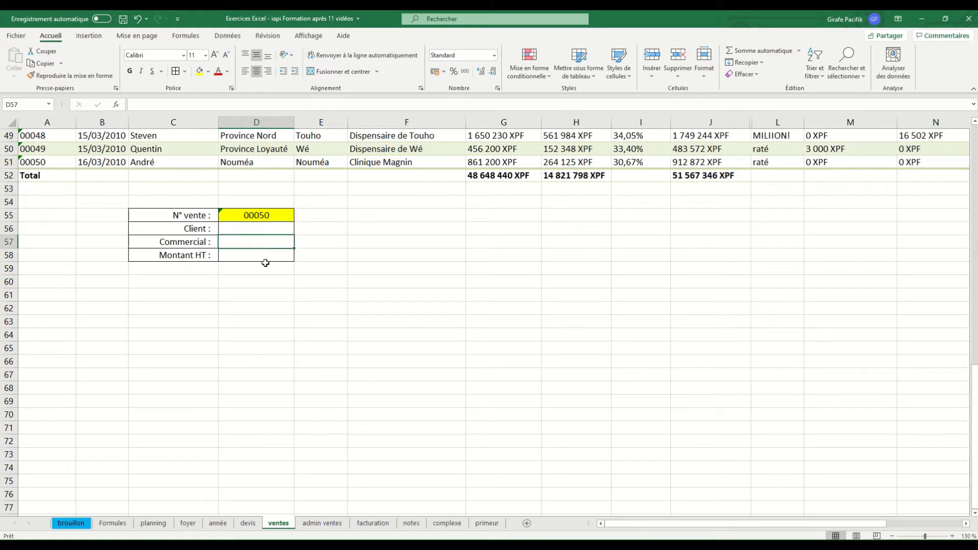
{"action": "left_click", "coordinate": [269, 246]}
{"action": "left_click", "coordinate": [270, 252]}
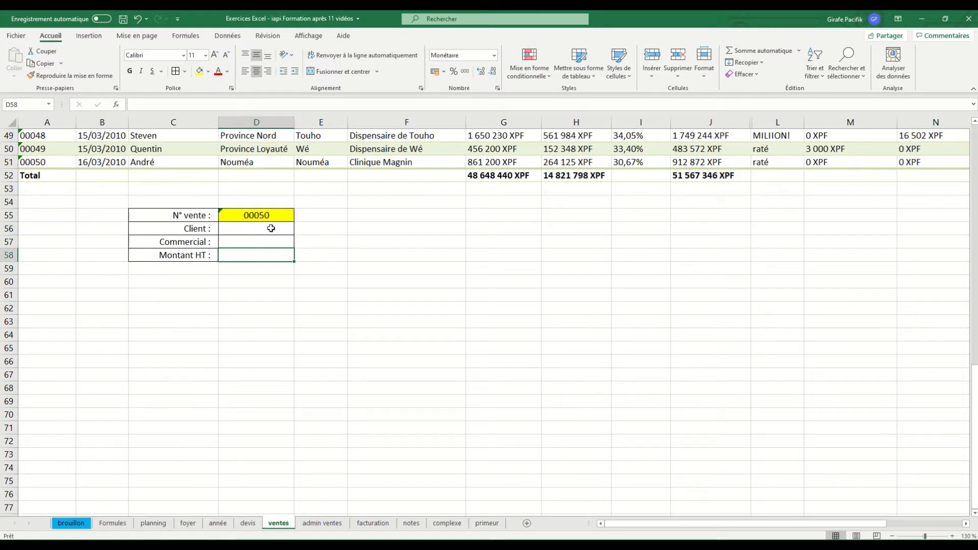
{"action": "left_click", "coordinate": [271, 228]}
Enter =RECHERCHEV() as a plain-text note in cell C53, above the lookup form
{"action": "scroll", "coordinate": [271, 228], "scroll_direction": "up", "scroll_amount": 4}
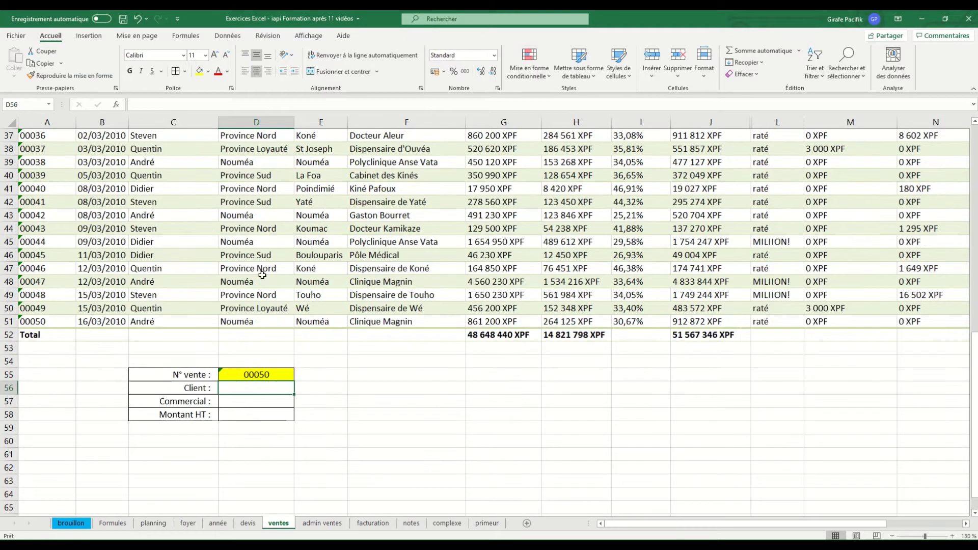
{"action": "left_click", "coordinate": [185, 348]}
{"action": "type", "text": "="}
{"action": "key", "text": "Up"}
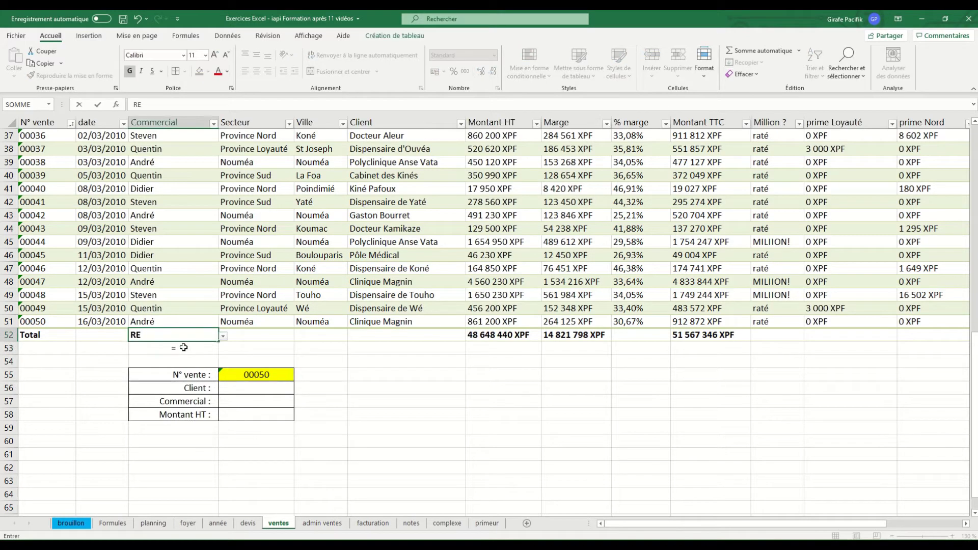
{"action": "left_click", "coordinate": [183, 348]}
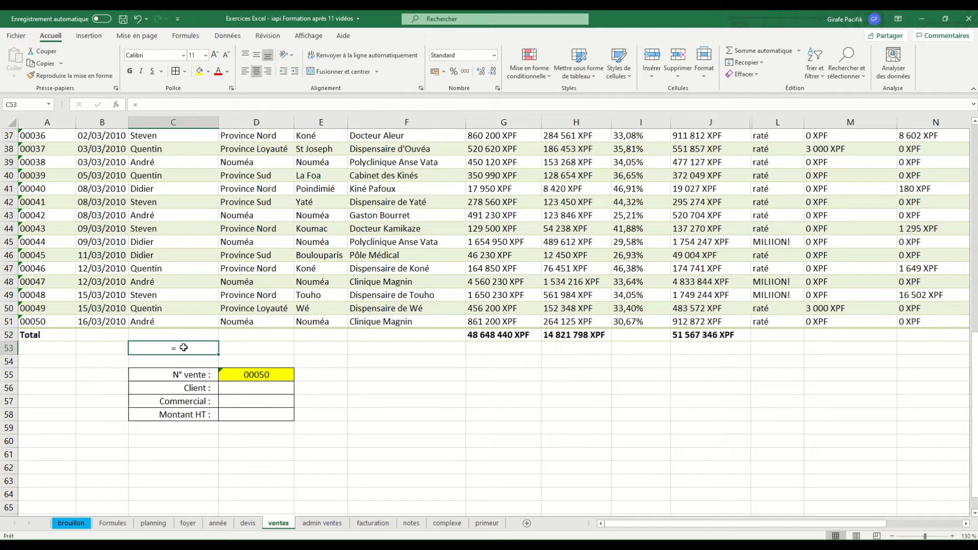
{"action": "type", "text": "=RECHERCHE"}
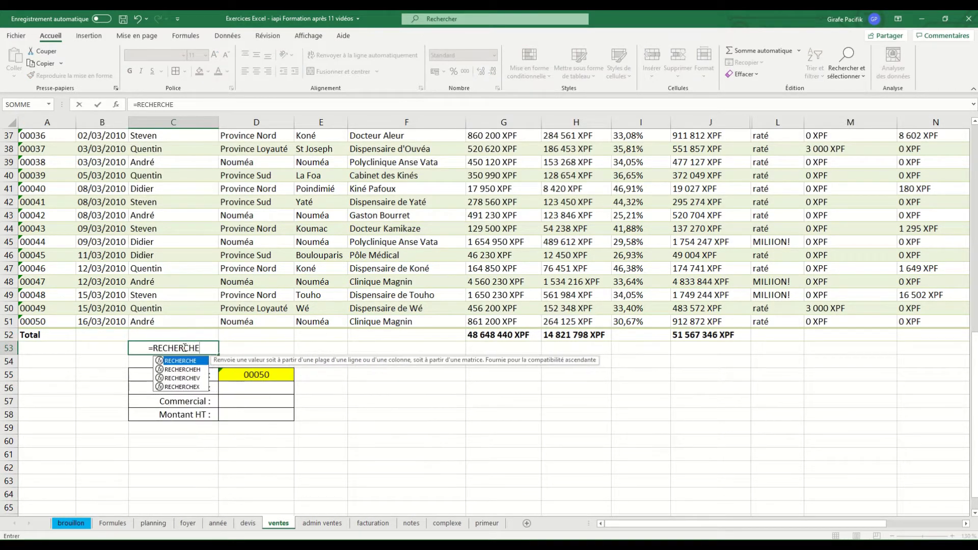
{"action": "type", "text": "V()"}
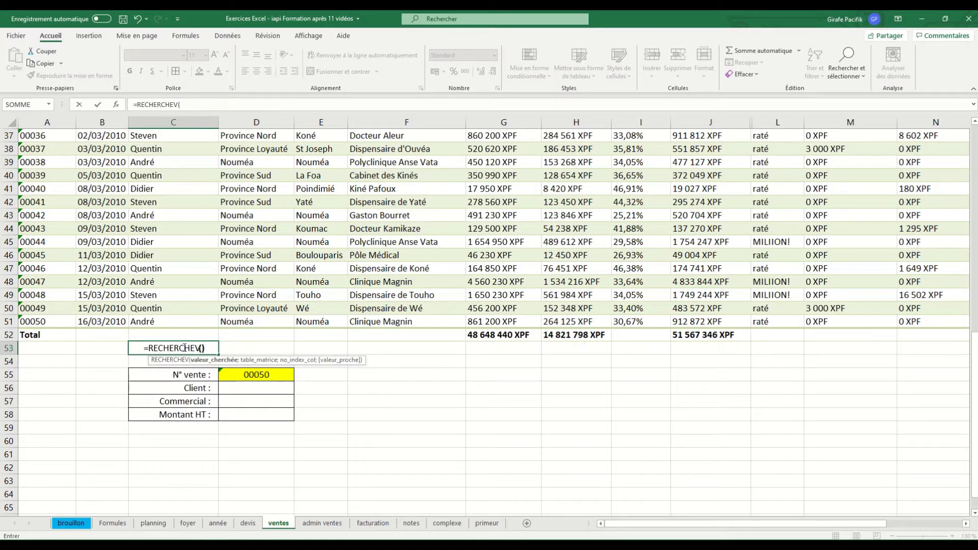
{"action": "left_click", "coordinate": [144, 348]}
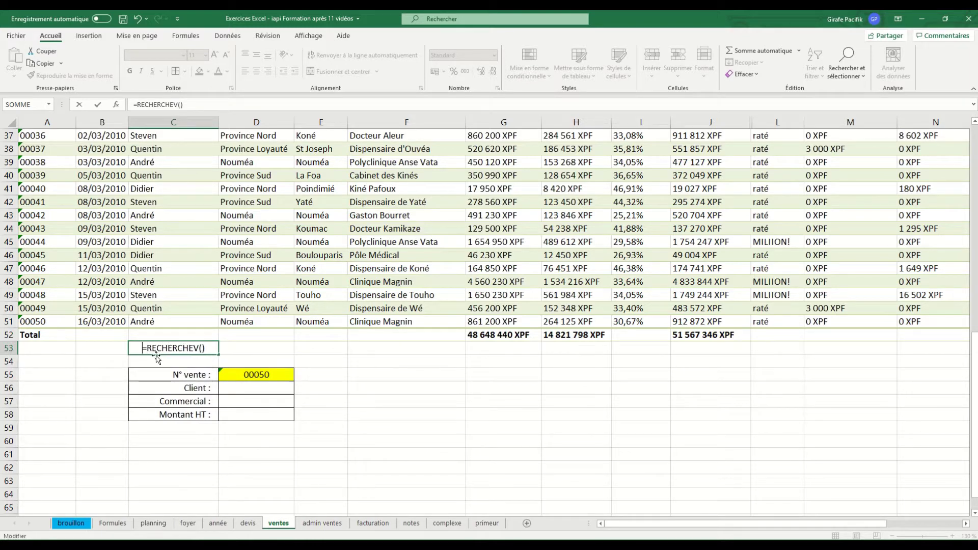
{"action": "type", "text": "'"}
{"action": "key", "text": "Return"}
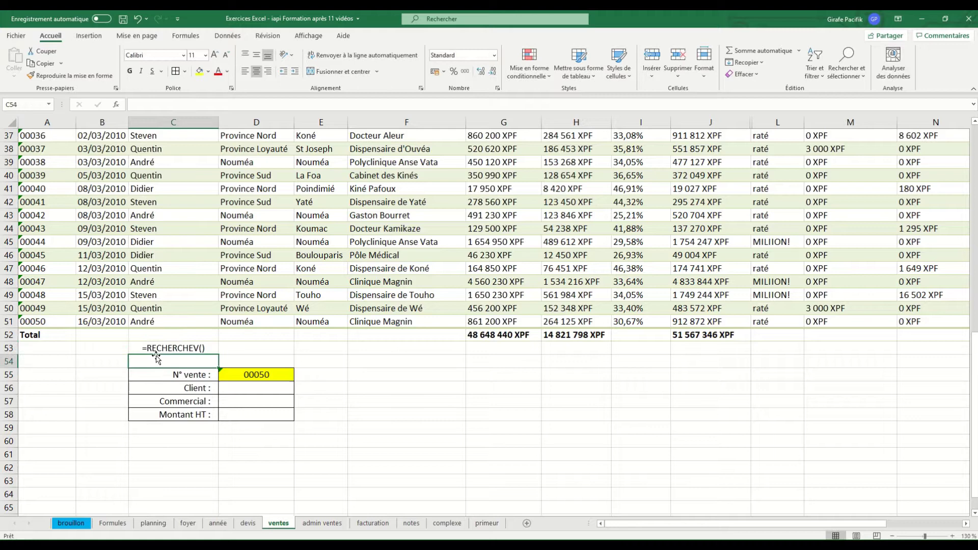
Start a RECHERCHEV formula in the Client cell D56, with the sale number in D55 as the lookup value
{"action": "left_click", "coordinate": [240, 389]}
{"action": "type", "text": "=re"}
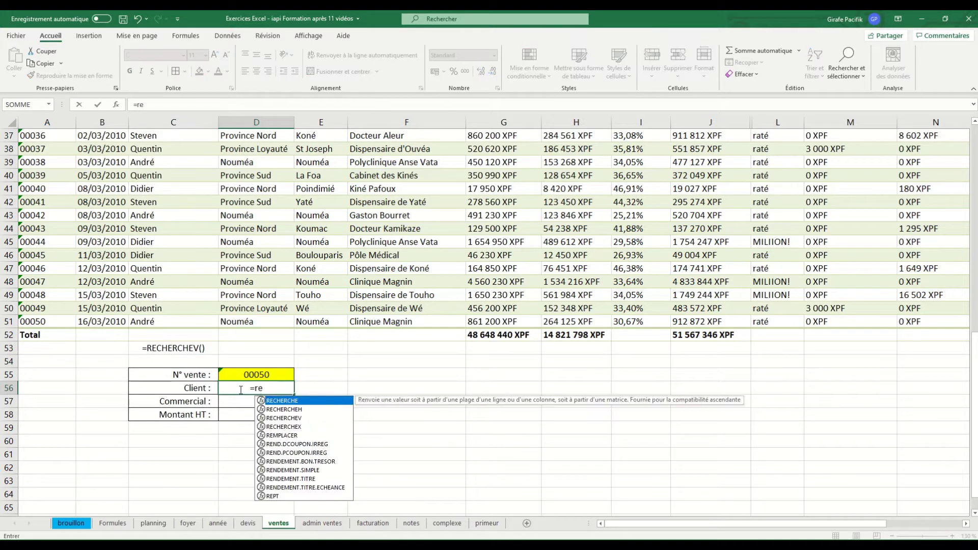
{"action": "key", "text": "Down"}
{"action": "key", "text": "Down"}
{"action": "key", "text": "Tab"}
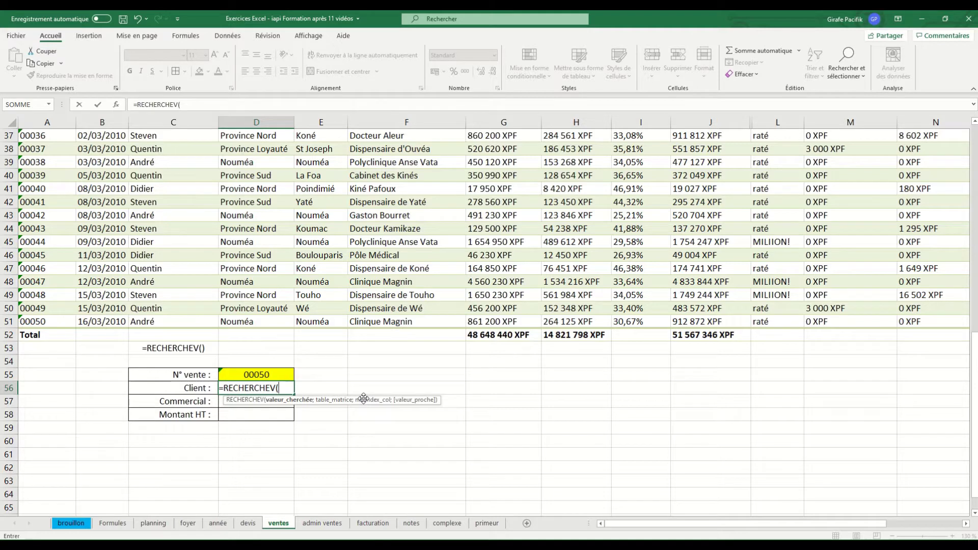
{"action": "left_click", "coordinate": [278, 377]}
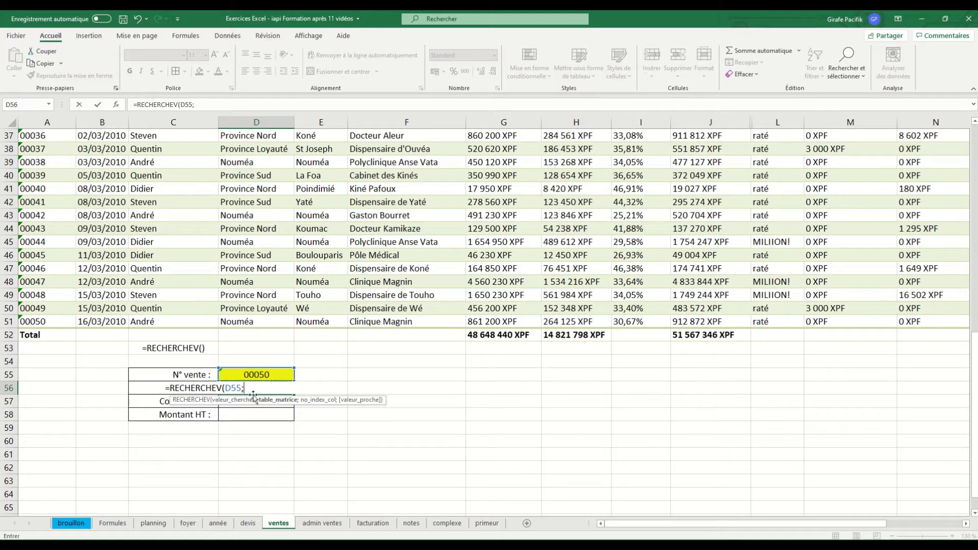
{"action": "type", "text": ";"}
Try selecting the sales table's cells as the formula's table array, and clear the resulting reference
{"action": "left_click_drag", "start_coordinate": [60, 321], "coordinate": [55, 225]}
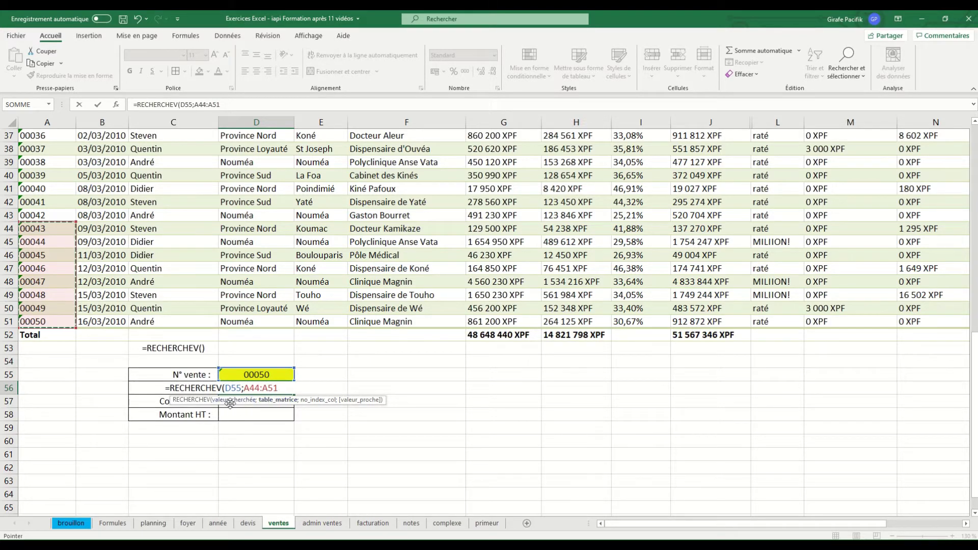
{"action": "left_click_drag", "start_coordinate": [61, 321], "coordinate": [627, 173]}
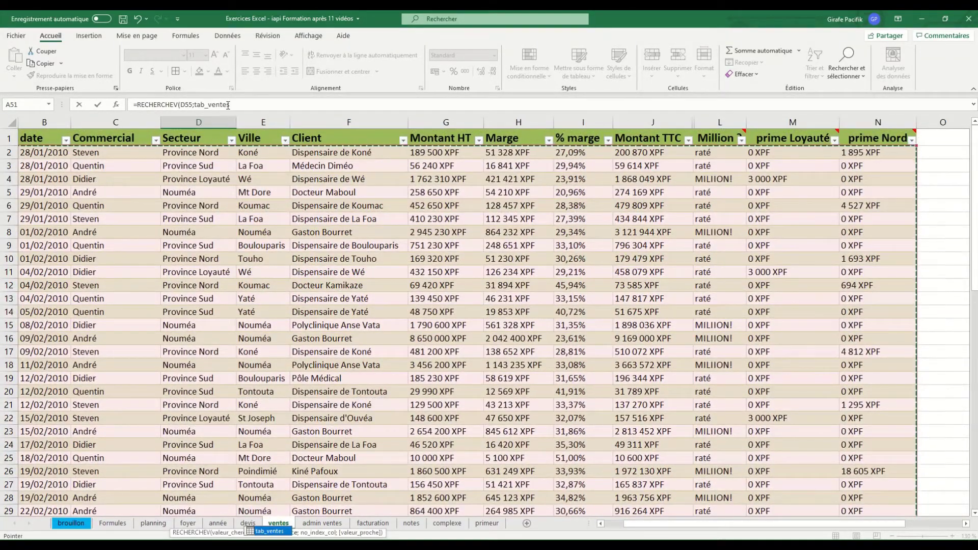
{"action": "scroll", "coordinate": [157, 288], "scroll_direction": "down", "scroll_amount": 20}
{"action": "scroll", "coordinate": [157, 288], "scroll_direction": "up", "scroll_amount": 8}
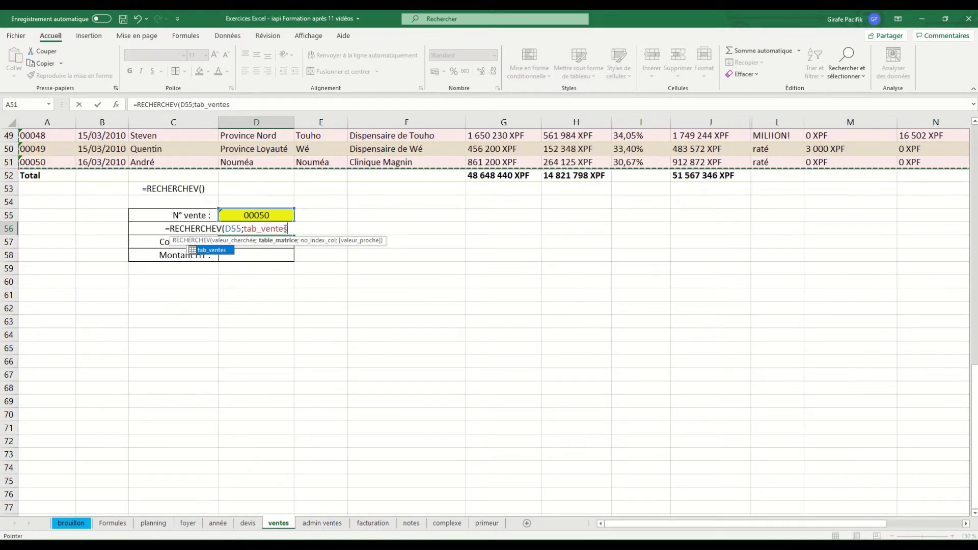
{"action": "left_click_drag", "start_coordinate": [290, 229], "coordinate": [245, 228]}
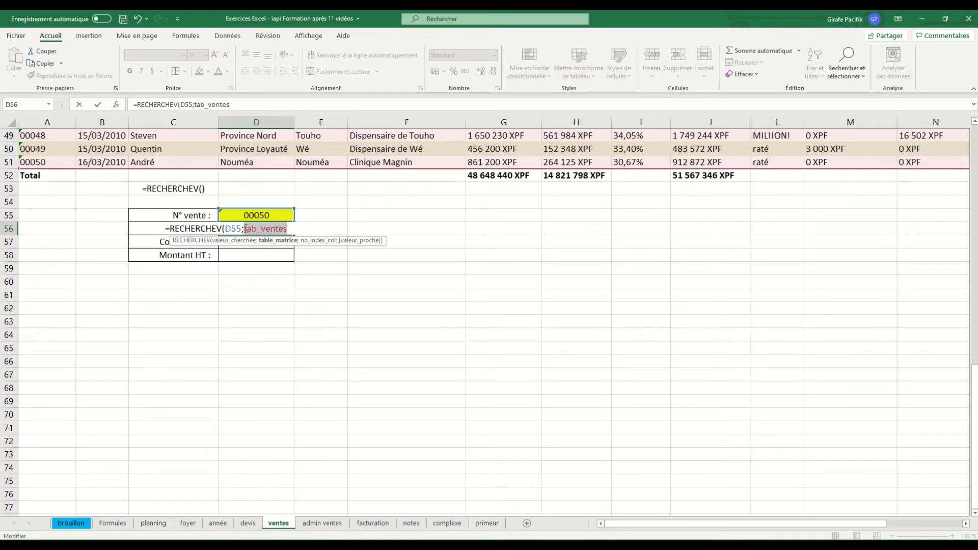
{"action": "key", "text": "BackSpace"}
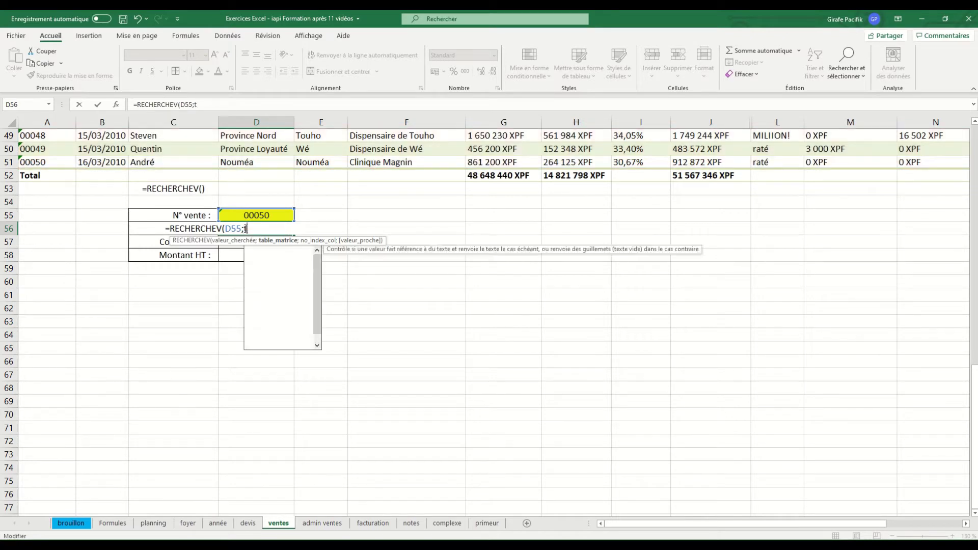
Set the formula's table array to the named table tab_ventes and proceed to the column index argument
{"action": "type", "text": "tab"}
{"action": "key", "text": "Down"}
{"action": "key", "text": "Down"}
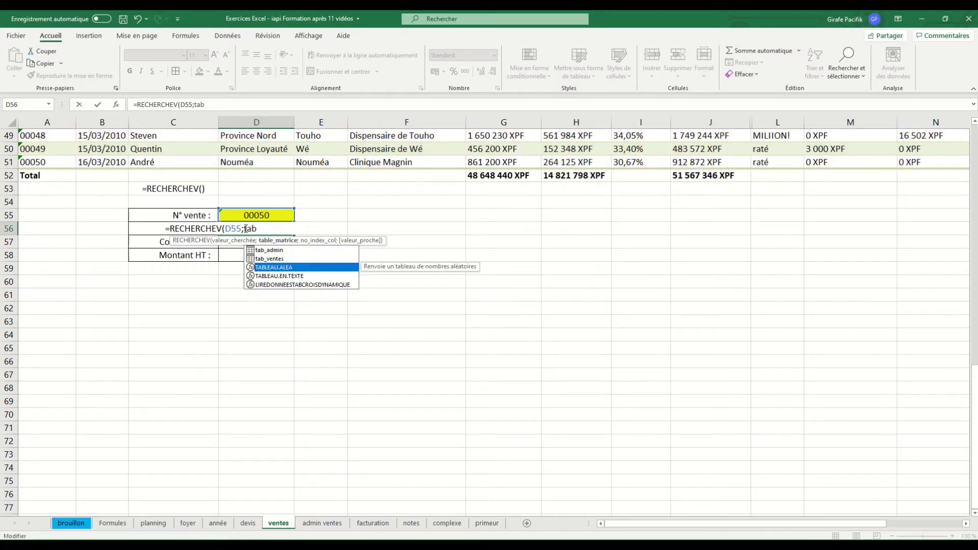
{"action": "key", "text": "Up"}
{"action": "key", "text": "Up"}
{"action": "key", "text": "Down"}
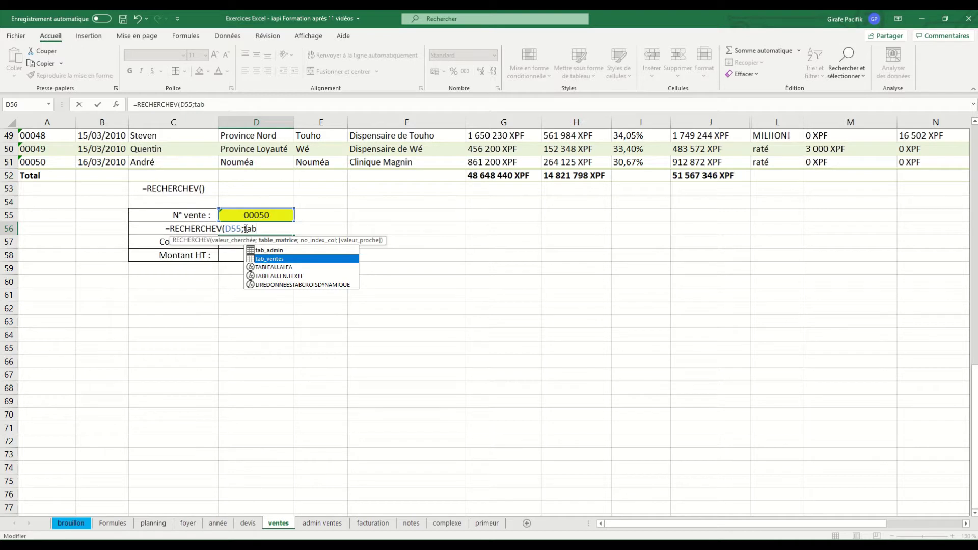
{"action": "key", "text": "Tab"}
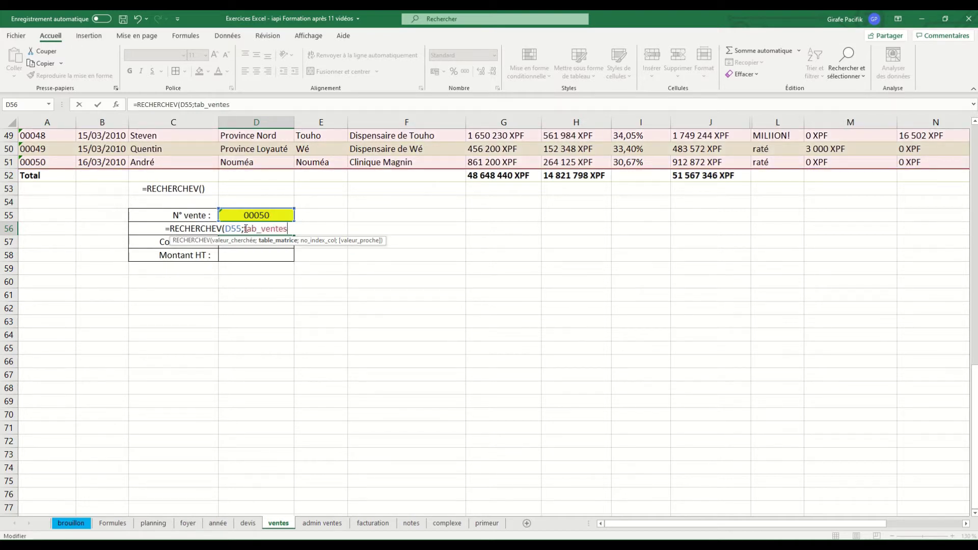
{"action": "scroll", "coordinate": [245, 288], "scroll_direction": "up", "scroll_amount": 4}
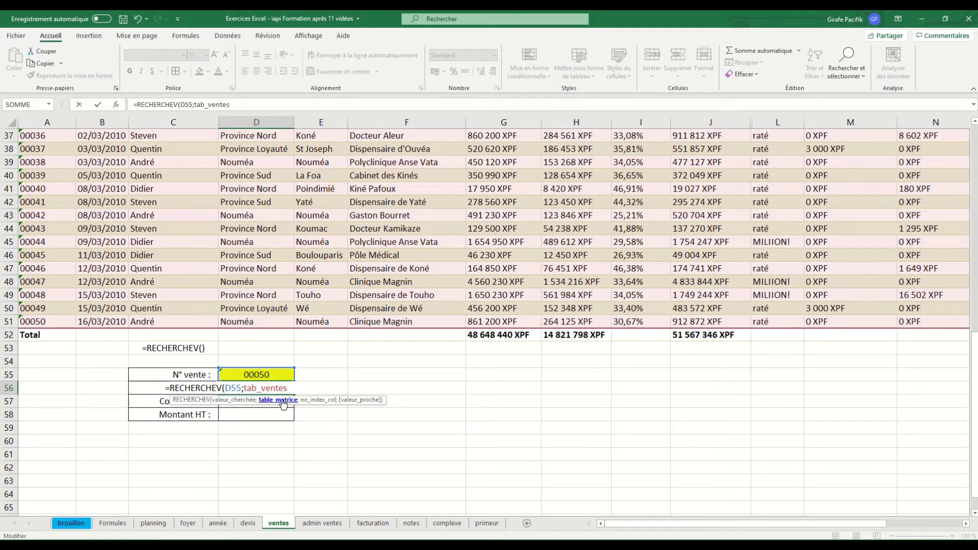
{"action": "type", "text": ";"}
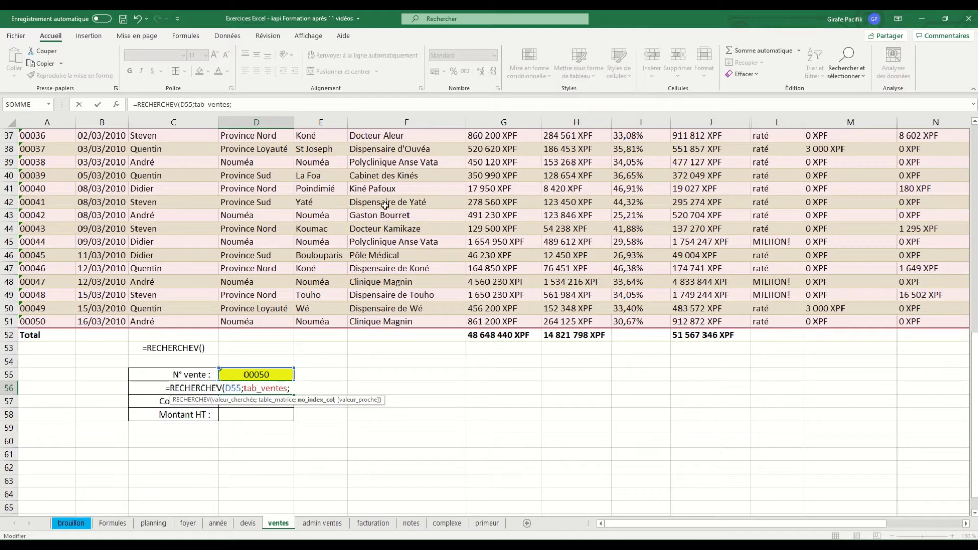
Complete the Client formula in D56 with column index 6 and FAUX for an exact match
{"action": "type", "text": "6;"}
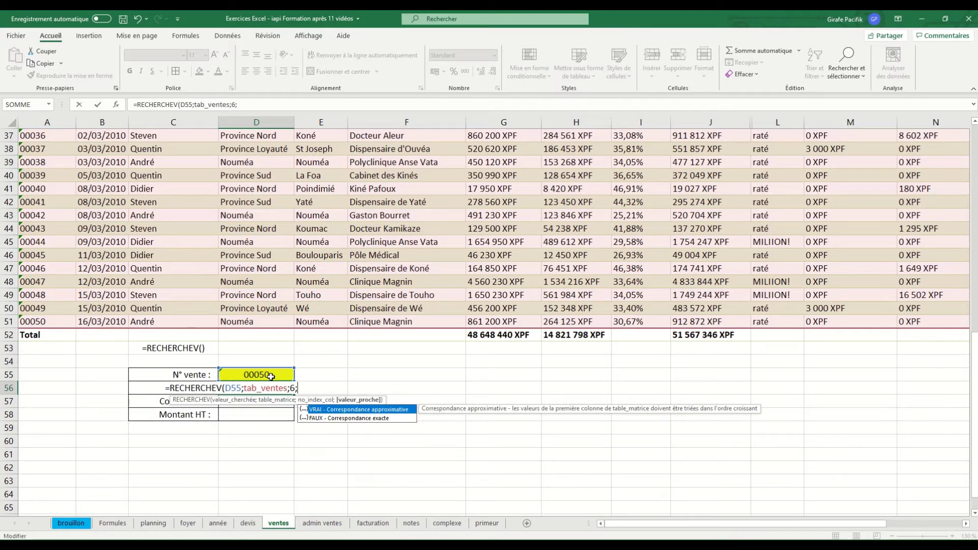
{"action": "left_click", "coordinate": [360, 421]}
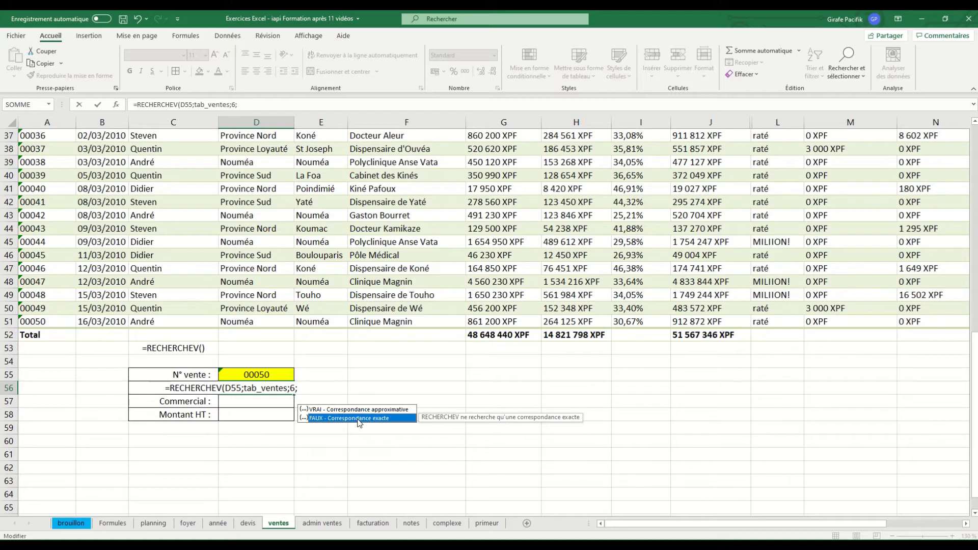
{"action": "double_click", "coordinate": [358, 419]}
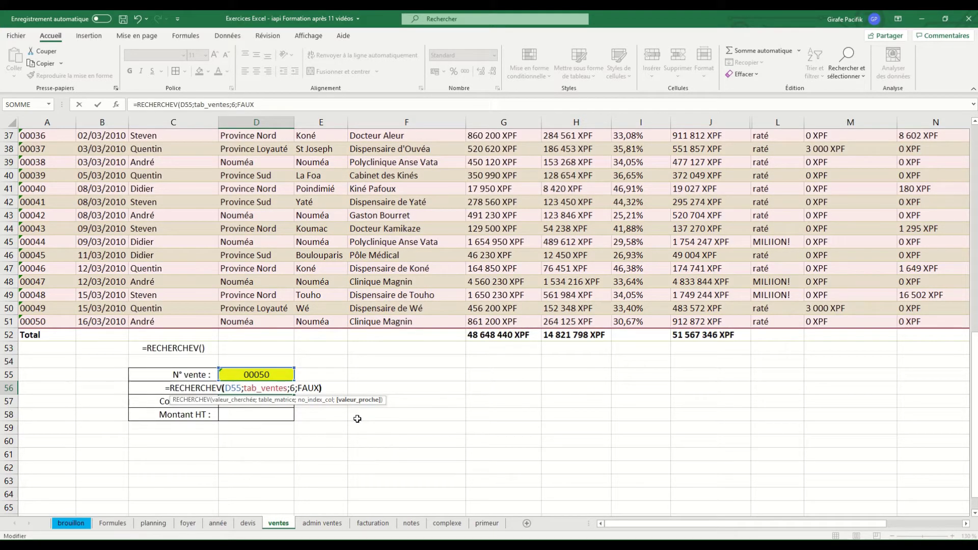
{"action": "left_click", "coordinate": [257, 388]}
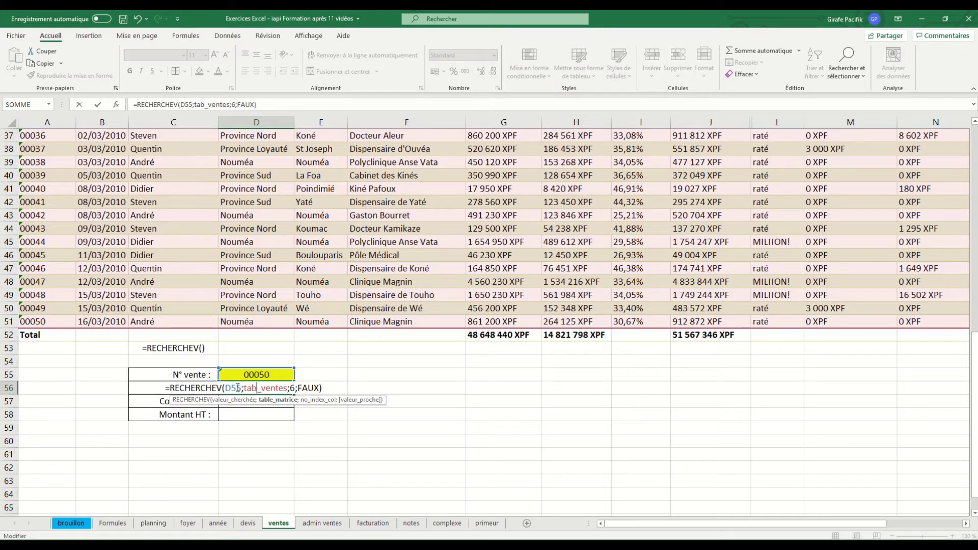
{"action": "left_click", "coordinate": [242, 388]}
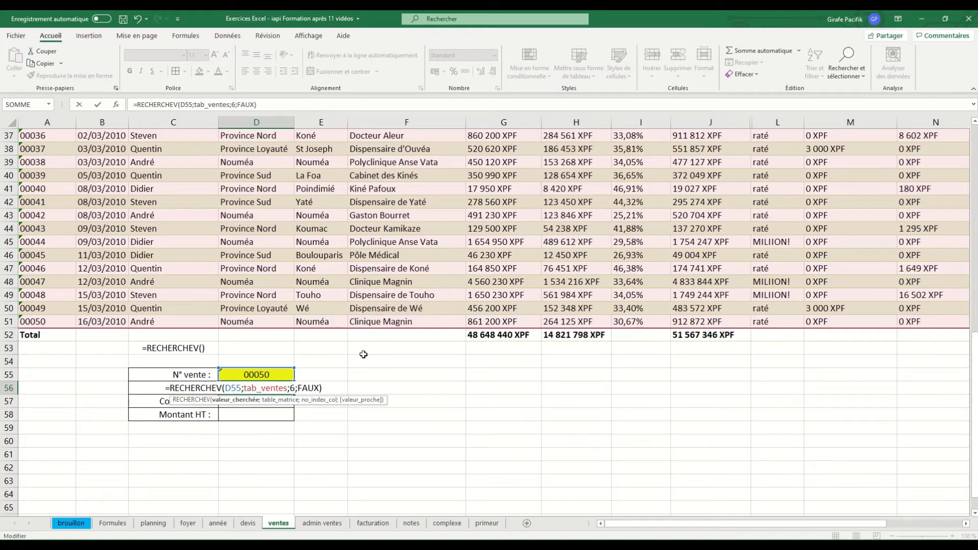
{"action": "key", "text": "Return"}
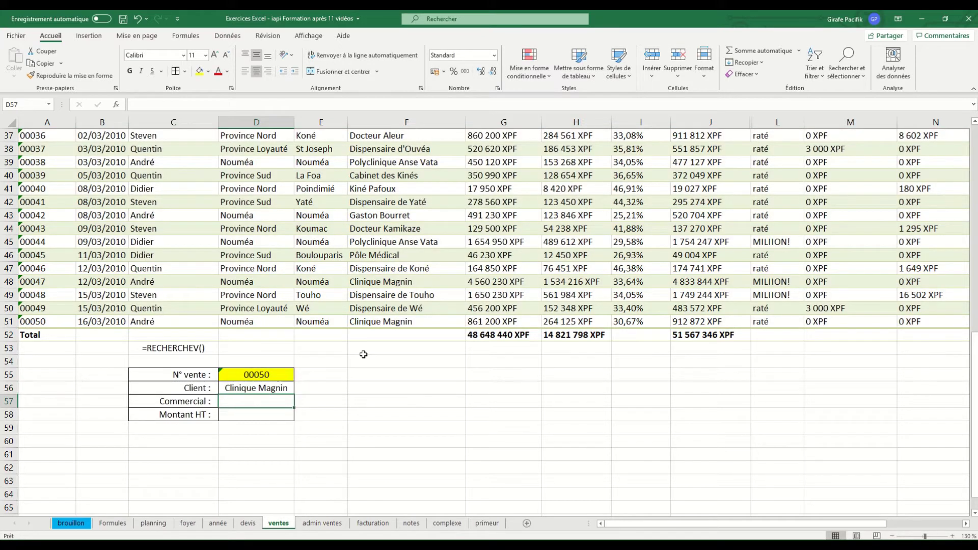
Enter a RECHERCHEV formula in the Commercial cell D57, looking up D55 in tab_ventes with column index 3 and exact match FAUX
{"action": "type", "text": "=rec"}
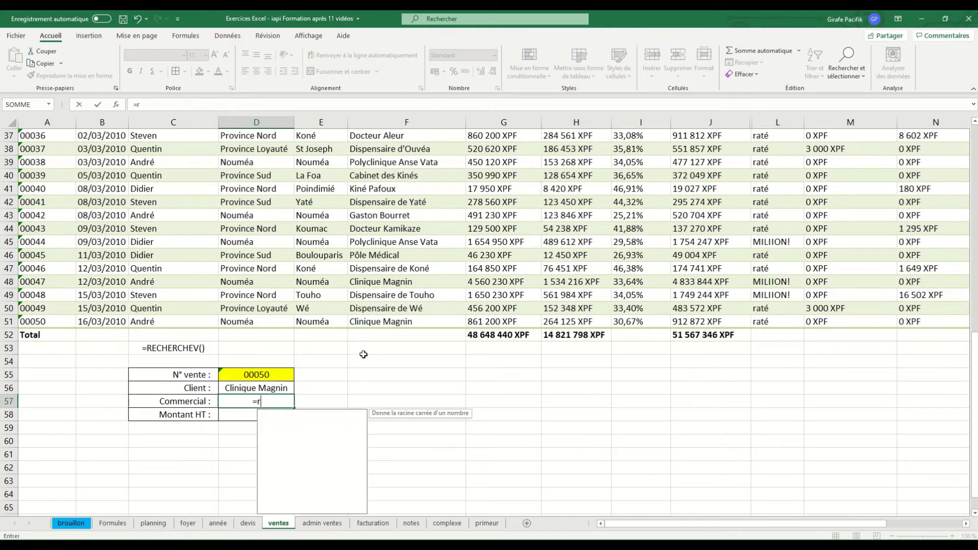
{"action": "key", "text": "Down"}
{"action": "key", "text": "Down"}
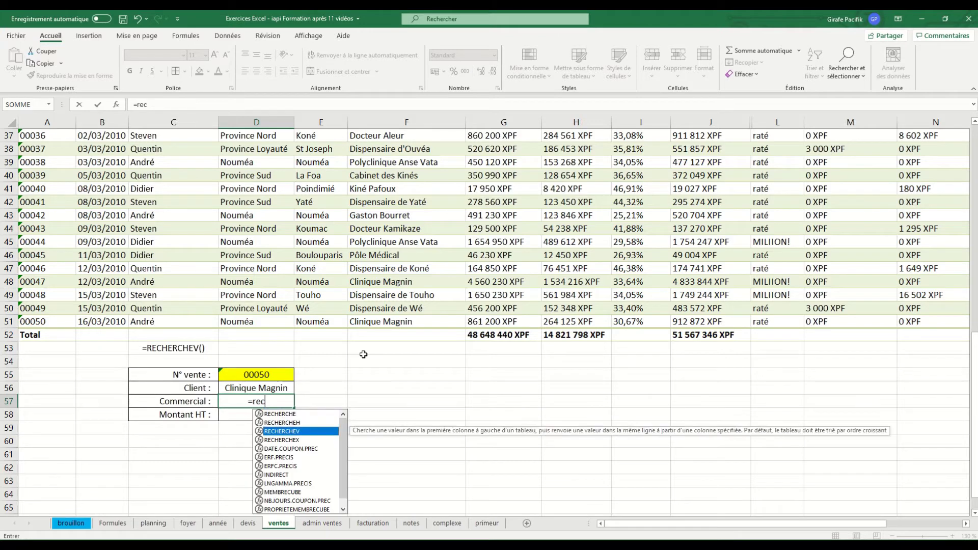
{"action": "key", "text": "Tab"}
{"action": "left_click", "coordinate": [279, 374]}
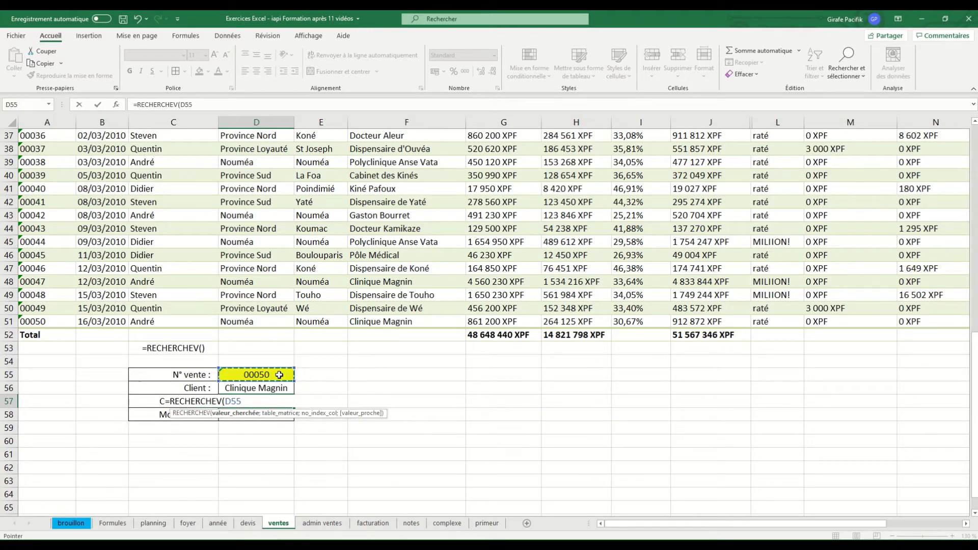
{"action": "type", "text": ";tab"}
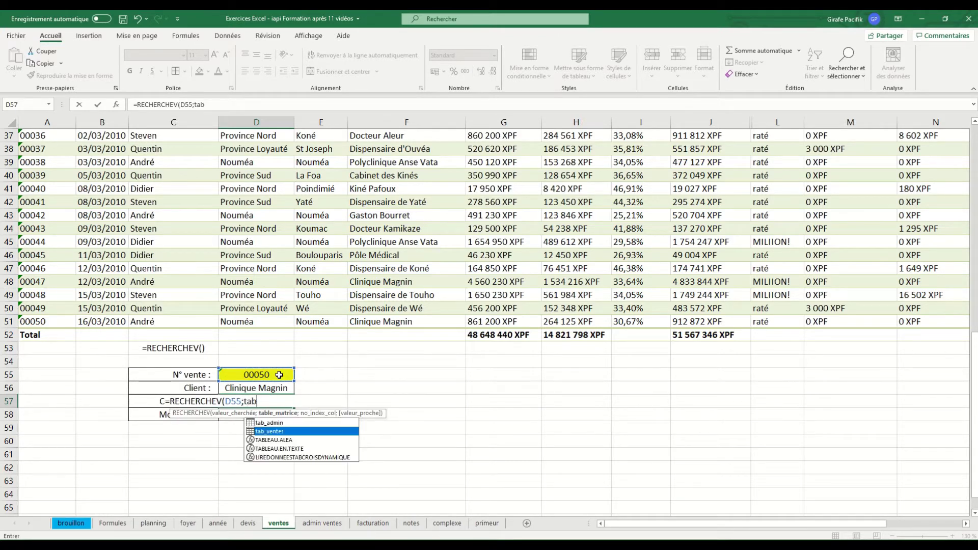
{"action": "key", "text": "Tab"}
{"action": "type", "text": ";"}
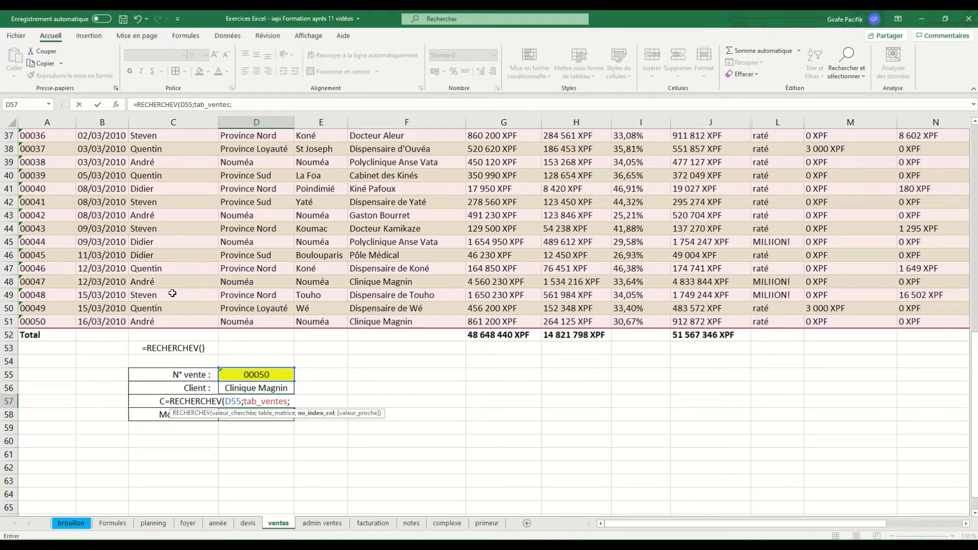
{"action": "type", "text": "3;faux"}
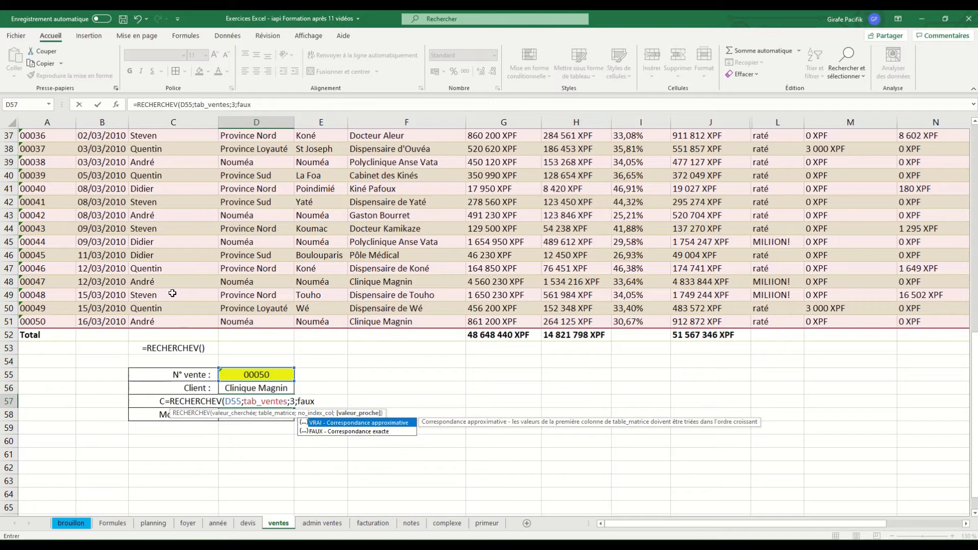
{"action": "type", "text": ")"}
{"action": "key", "text": "Return"}
Start a RECHERCHEV formula in the Montant HT cell D58, with D55 as the lookup value and tab_ventes as the table array
{"action": "type", "text": "=rech"}
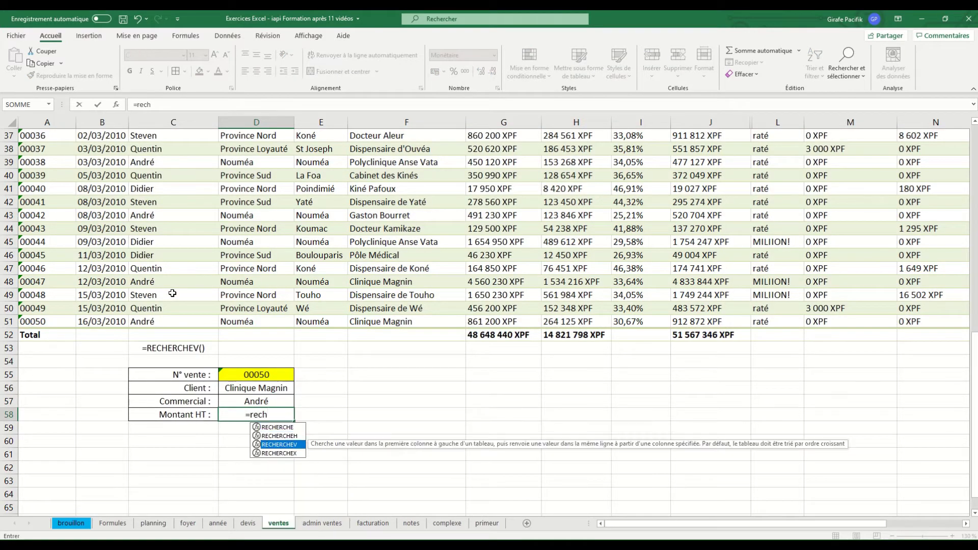
{"action": "key", "text": "Tab"}
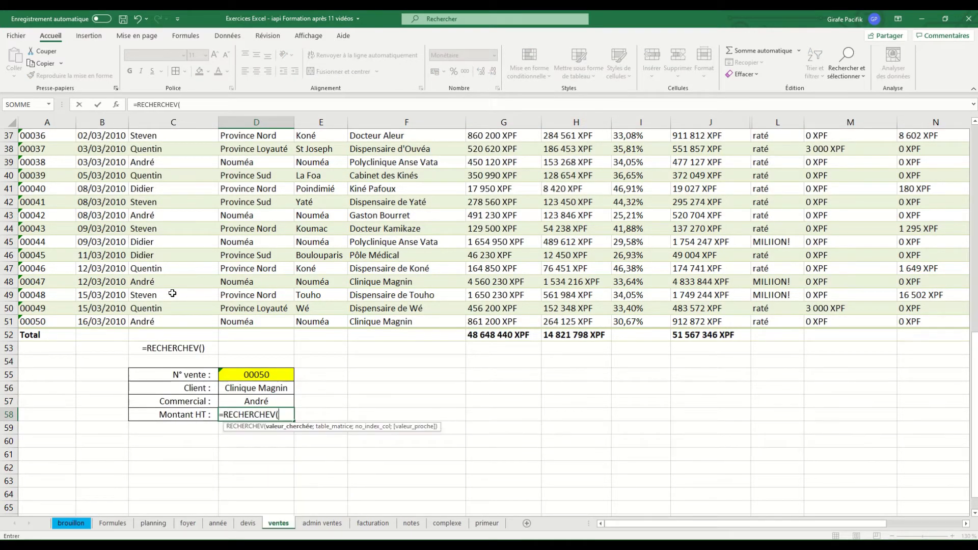
{"action": "key", "text": "Up"}
{"action": "key", "text": "Up"}
{"action": "key", "text": "Up"}
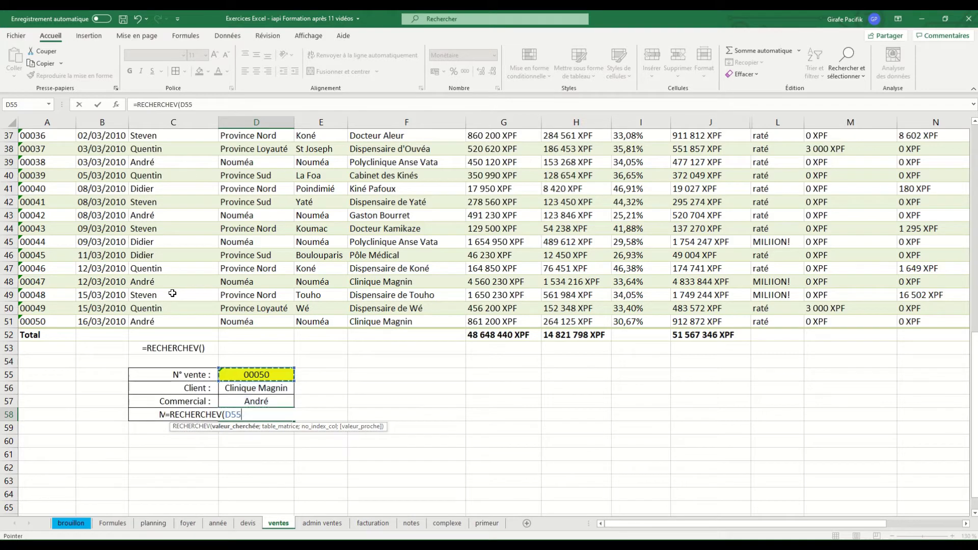
{"action": "type", "text": ";tab"}
{"action": "key", "text": "Down"}
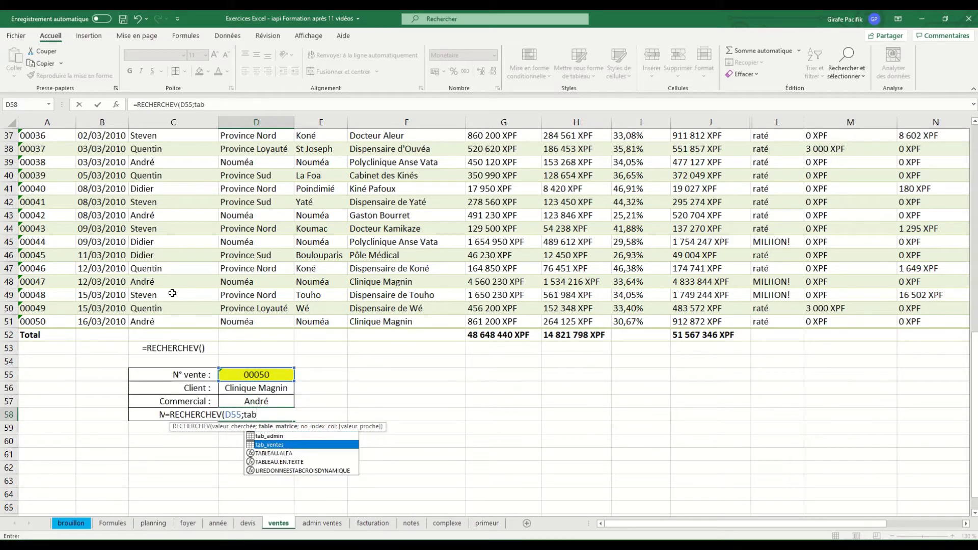
{"action": "key", "text": "Tab"}
{"action": "type", "text": ";"}
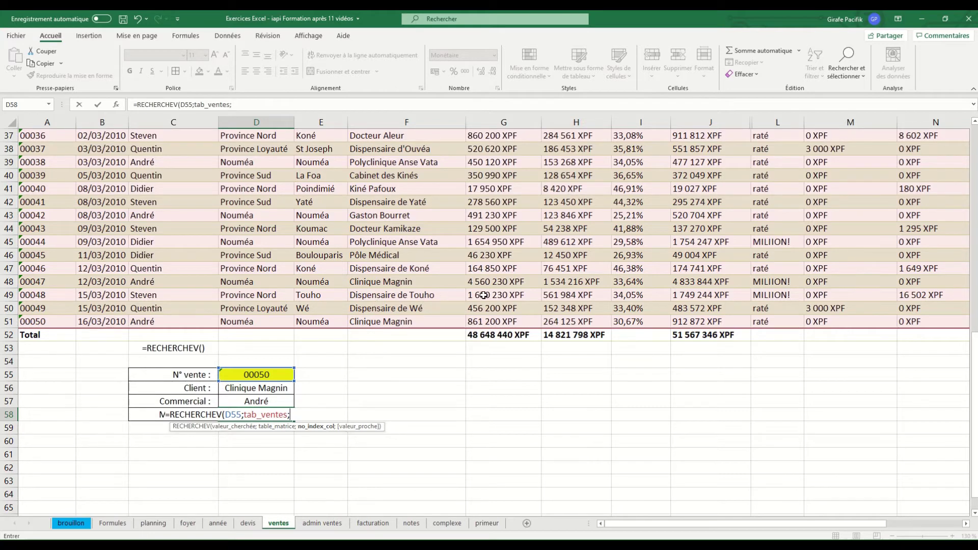
Complete the Montant HT formula with column index 7 and FAUX for an exact match, then select its cell
{"action": "scroll", "coordinate": [483, 295], "scroll_direction": "up", "scroll_amount": 12}
{"action": "scroll", "coordinate": [484, 296], "scroll_direction": "down", "scroll_amount": 20}
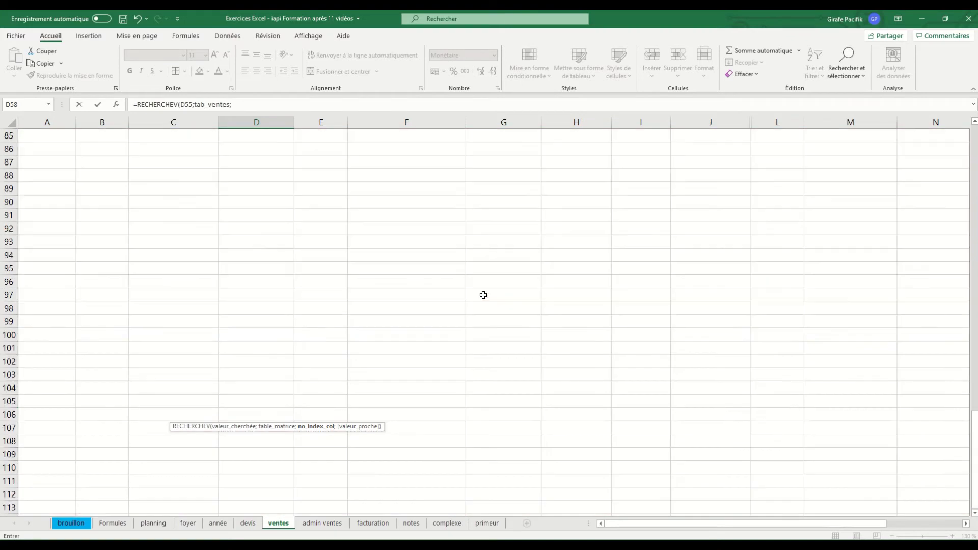
{"action": "scroll", "coordinate": [483, 295], "scroll_direction": "up", "scroll_amount": 12}
{"action": "type", "text": "7;f"}
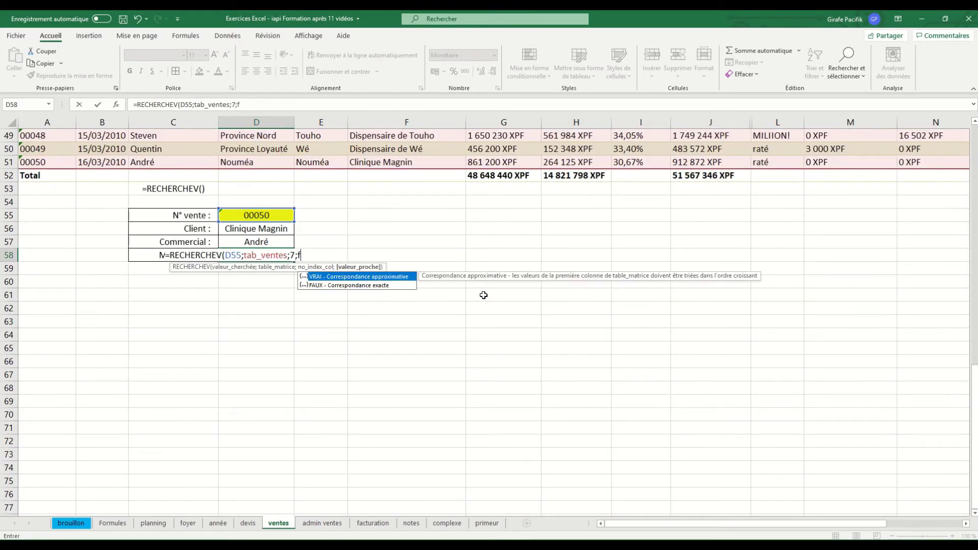
{"action": "type", "text": "aux)"}
{"action": "key", "text": "Return"}
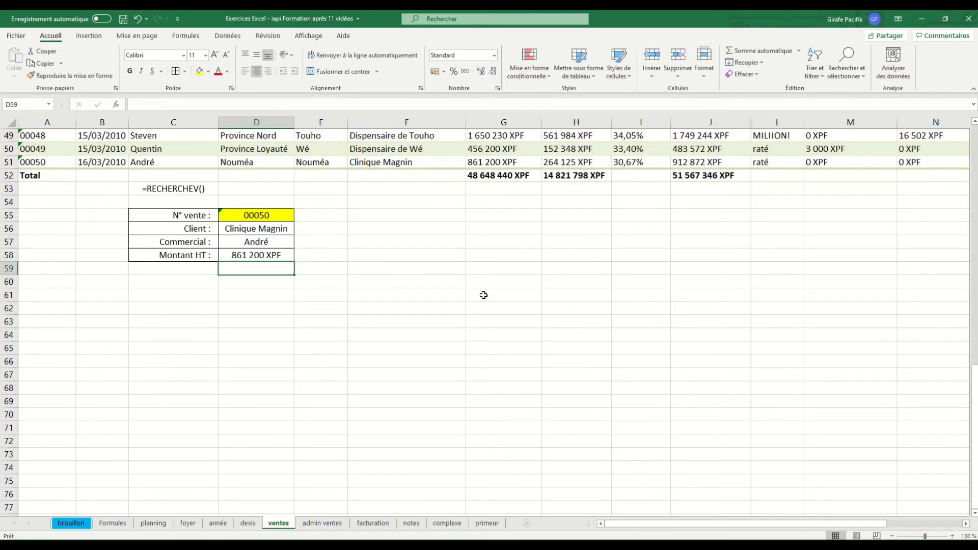
{"action": "left_click", "coordinate": [274, 257]}
On the admin ventes sheet, start a RECHERCHEV formula in date vente cell C2 with the row's N° ventes as the lookup value
{"action": "left_click", "coordinate": [322, 523]}
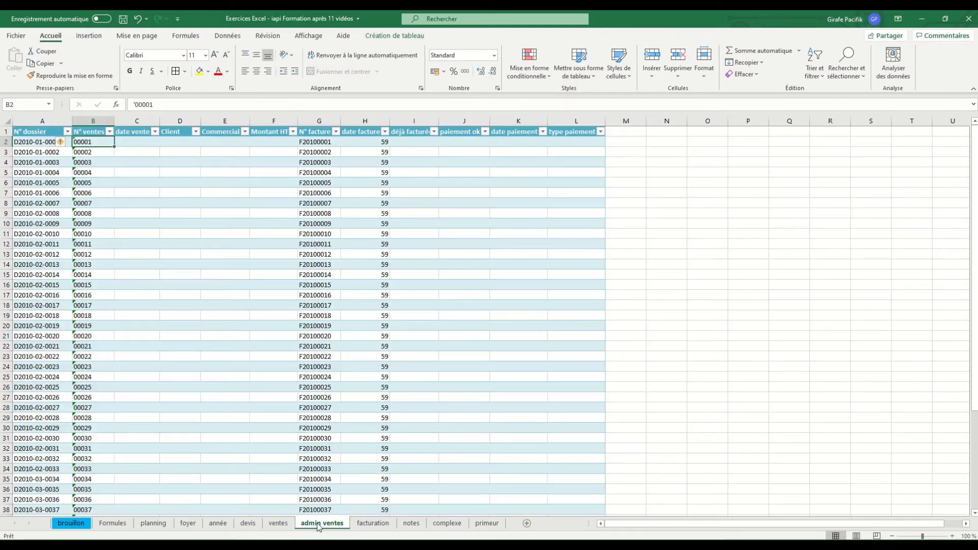
{"action": "left_click", "coordinate": [146, 142]}
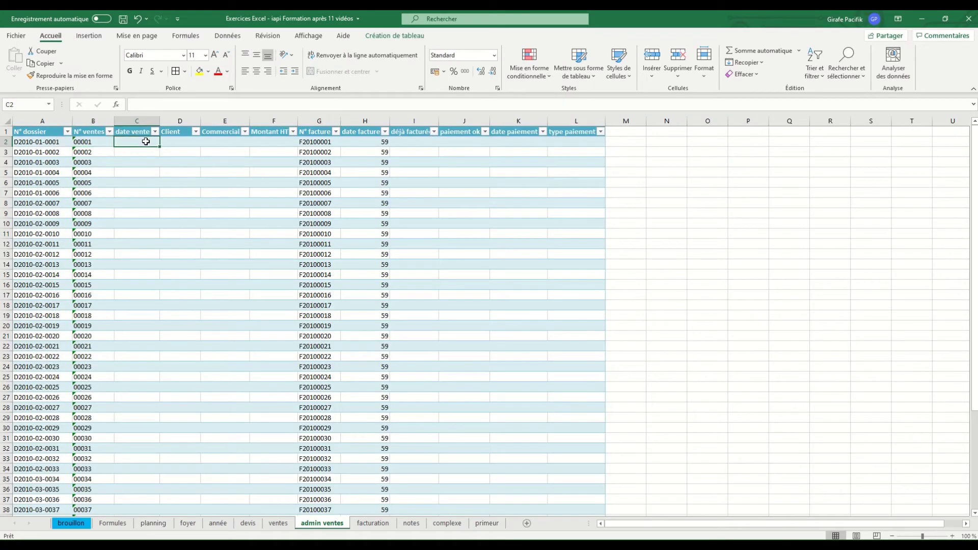
{"action": "type", "text": "=rech"}
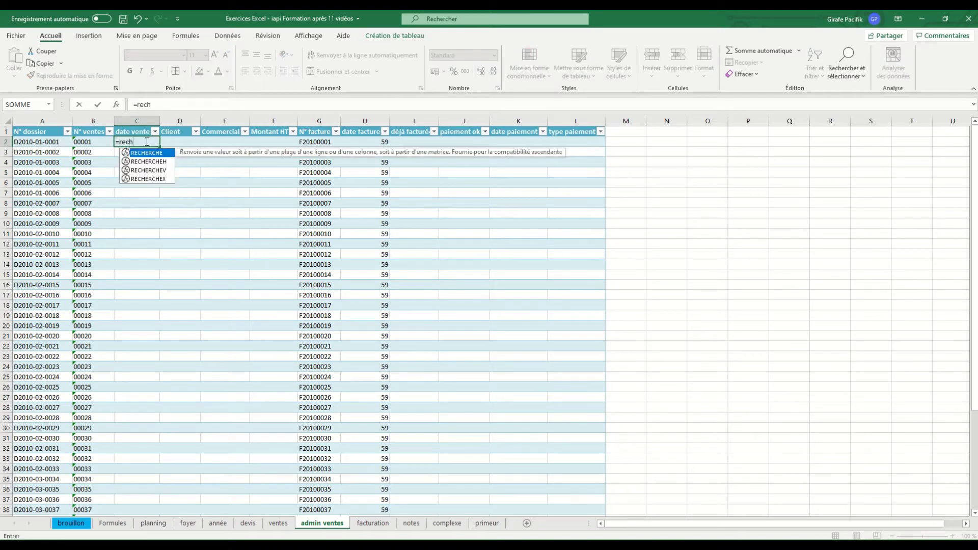
{"action": "key", "text": "Down"}
{"action": "key", "text": "Down"}
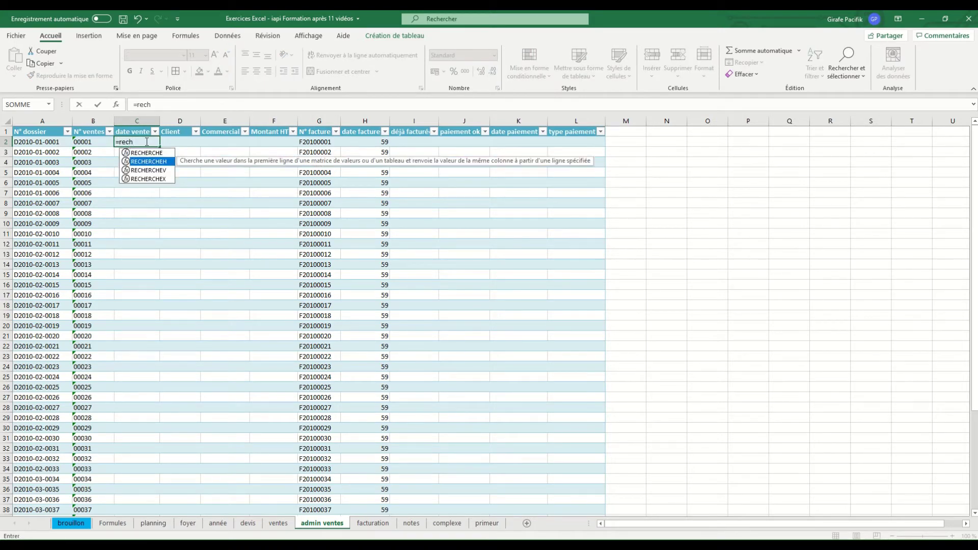
{"action": "key", "text": "Tab"}
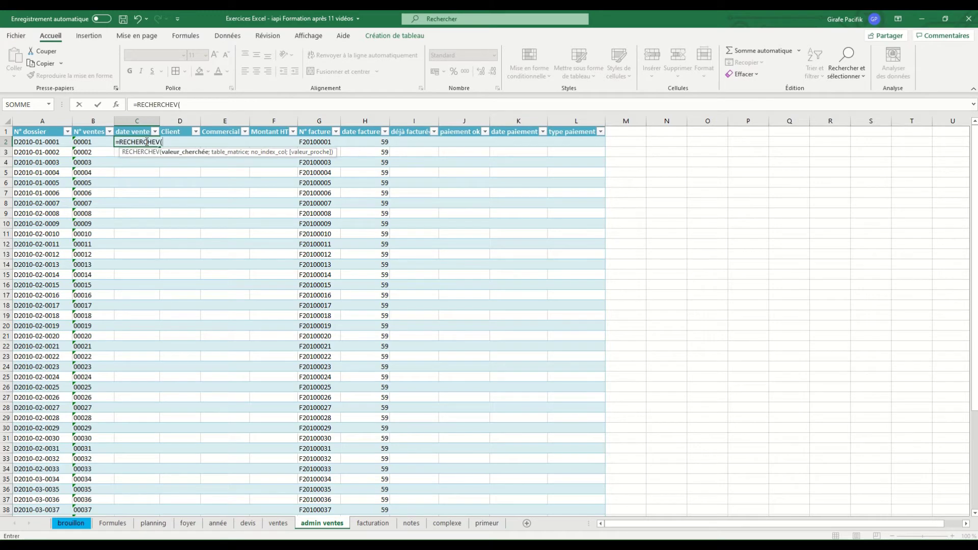
{"action": "key", "text": "Left"}
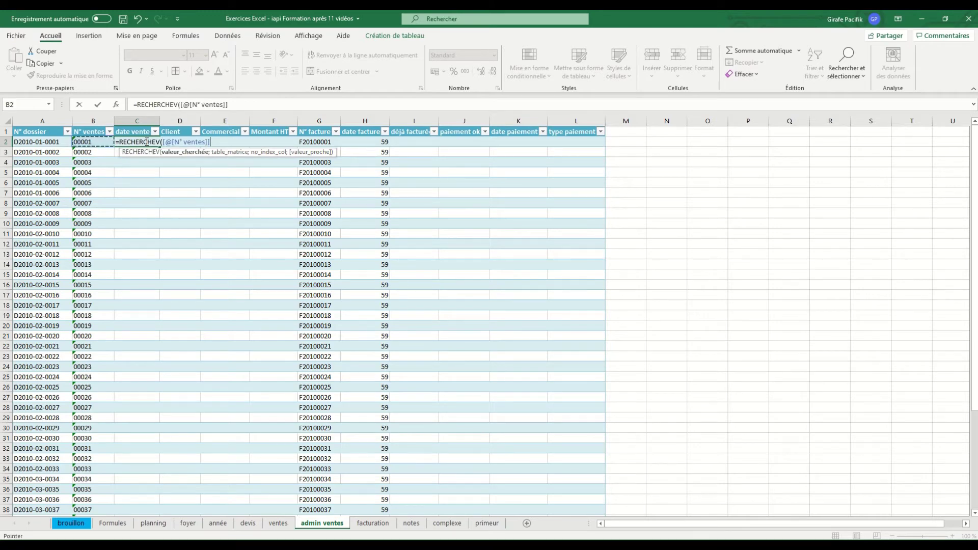
Set the date vente formula's table array to tab_ventes and proceed to the column index argument
{"action": "type", "text": ";"}
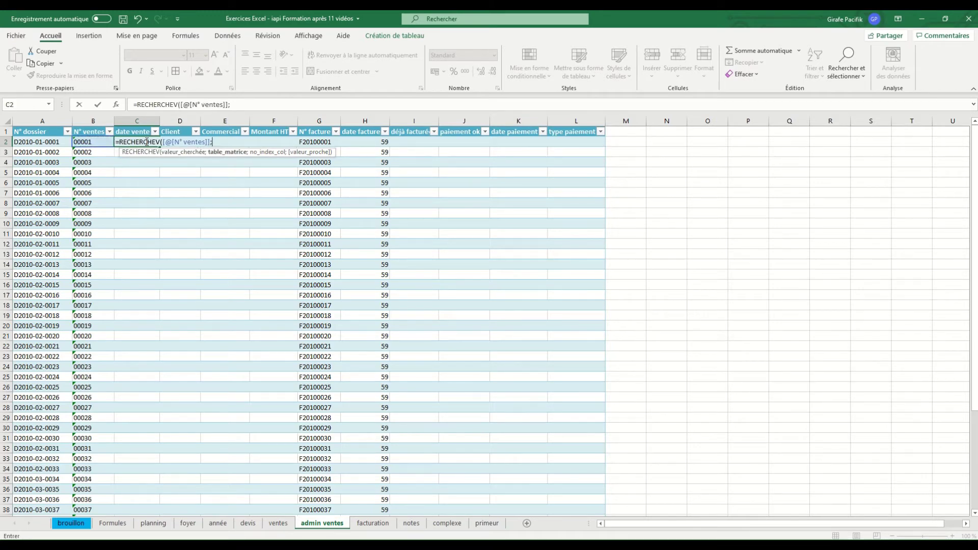
{"action": "type", "text": "tab"}
{"action": "key", "text": "Down"}
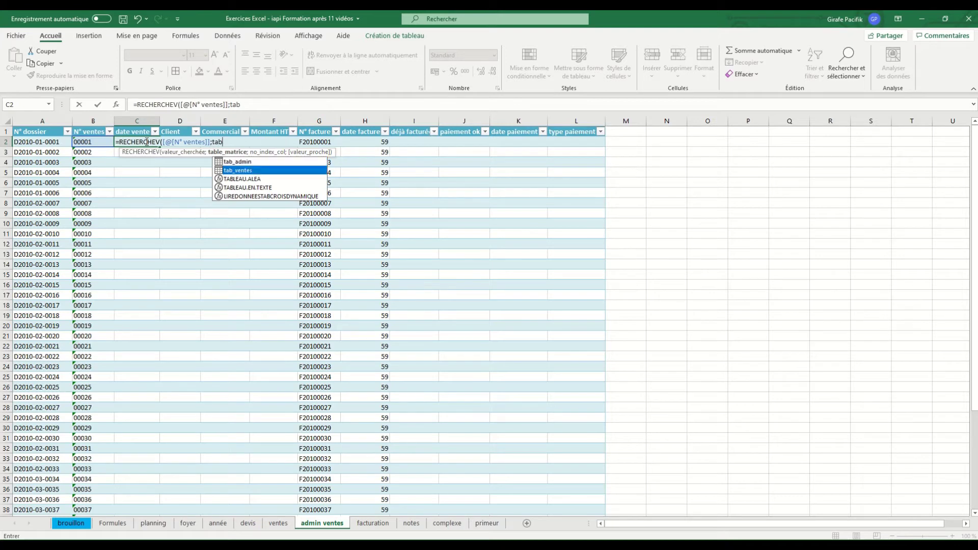
{"action": "key", "text": "Tab"}
{"action": "type", "text": ";"}
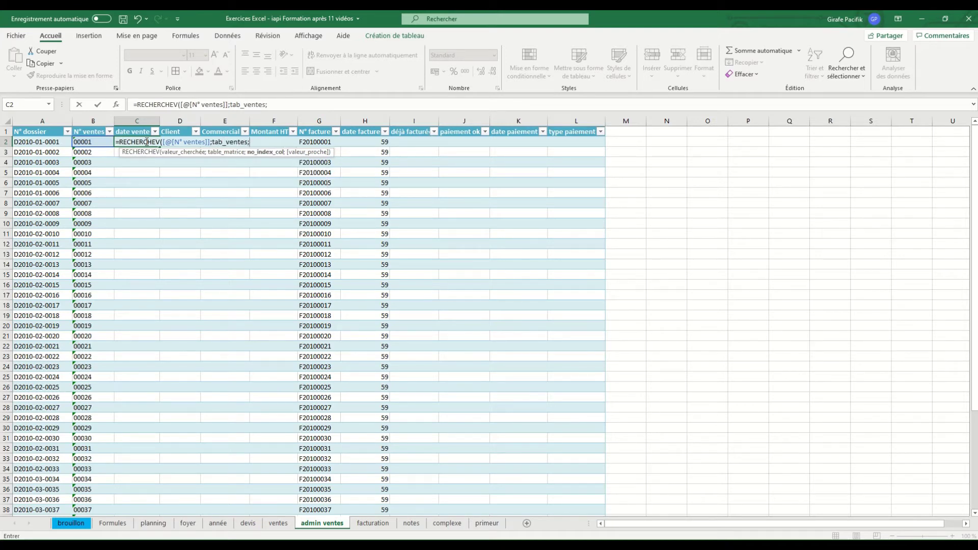
{"action": "left_click", "coordinate": [278, 523]}
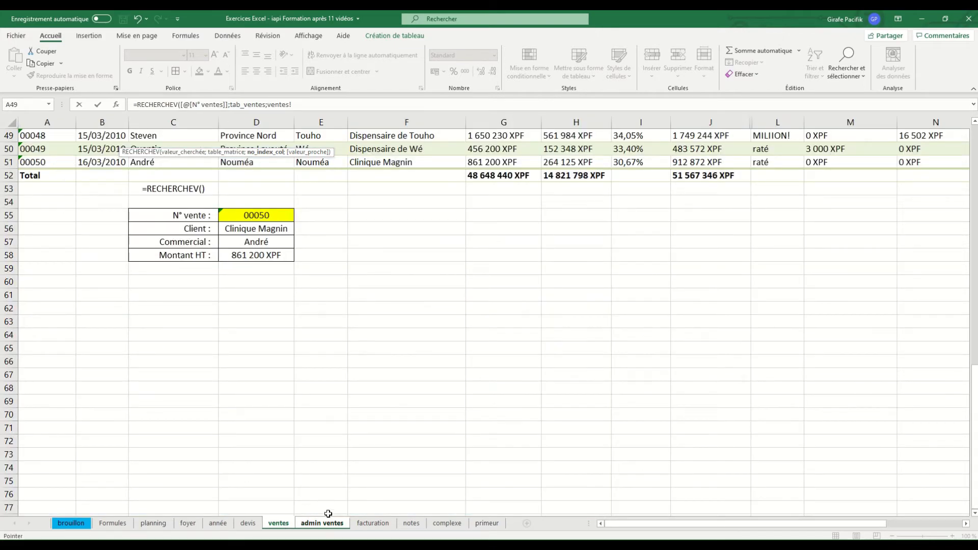
{"action": "left_click", "coordinate": [322, 523]}
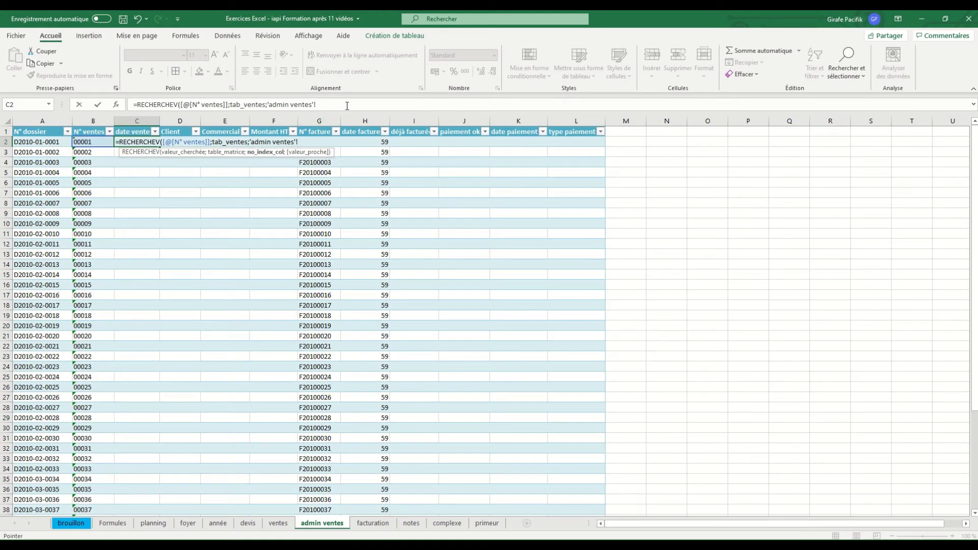
{"action": "left_click_drag", "start_coordinate": [316, 104], "coordinate": [269, 105]}
{"action": "key", "text": "BackSpace"}
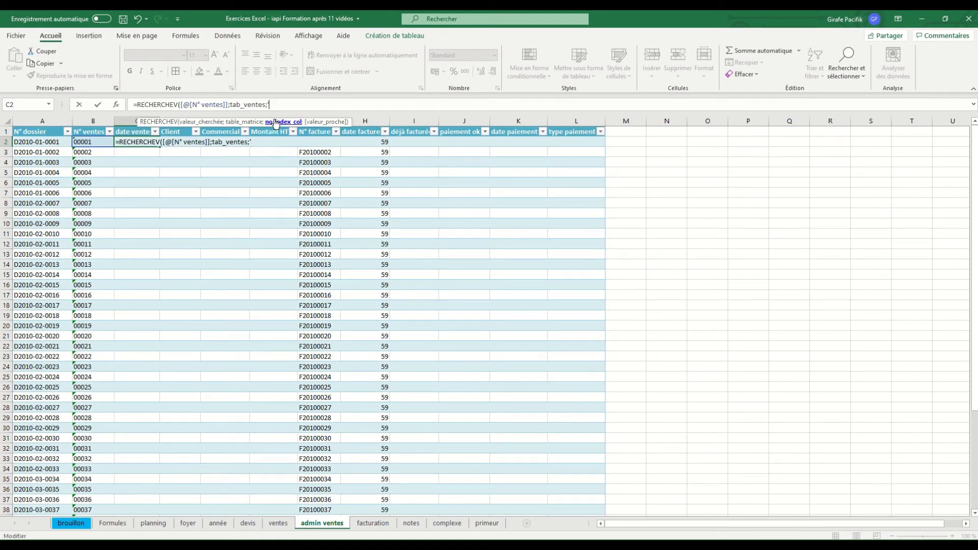
Complete the date vente formula with column index 2 and FAUX for an exact match
{"action": "type", "text": "2;faux)"}
{"action": "key", "text": "Return"}
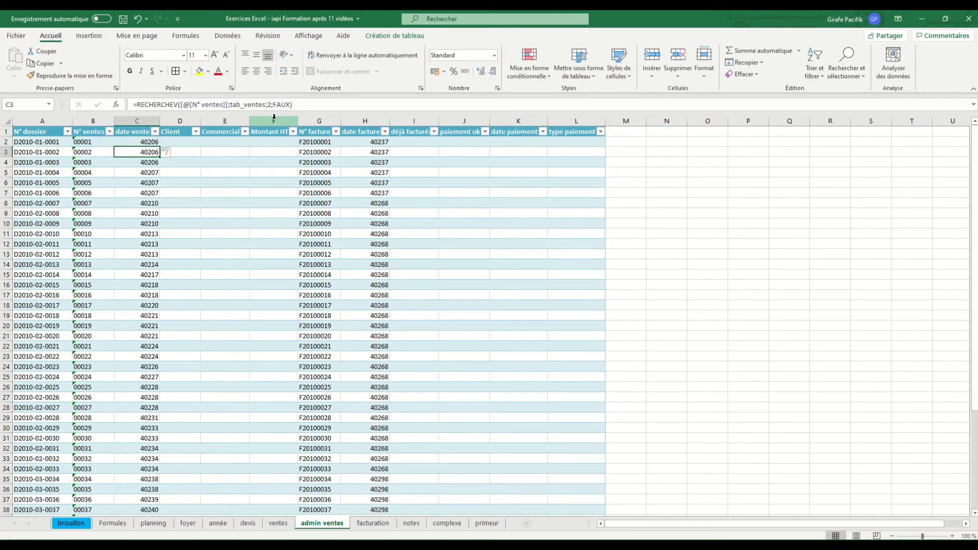
Format the date vente and date facture columns as Date courte, then select the first date facture cell, H2
{"action": "left_click", "coordinate": [137, 121]}
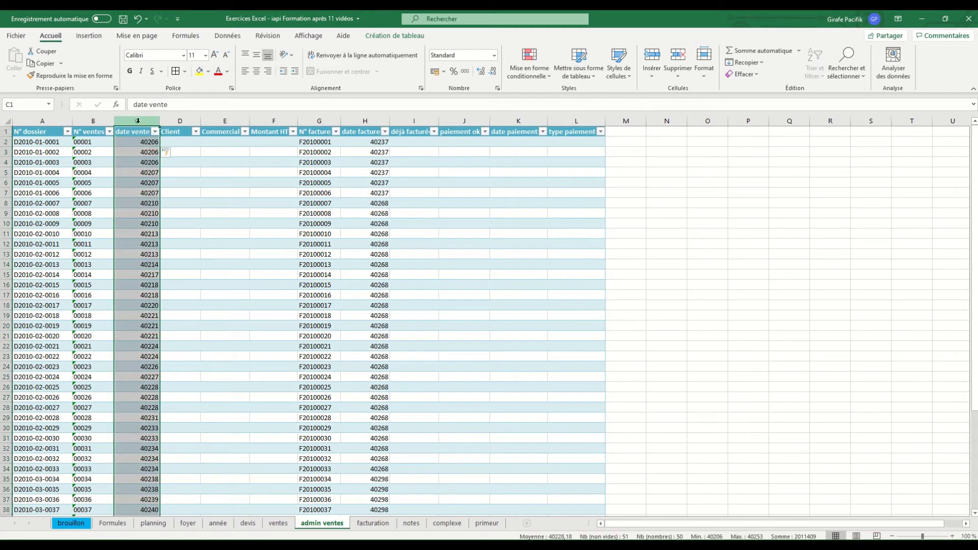
{"action": "left_click", "coordinate": [494, 55]}
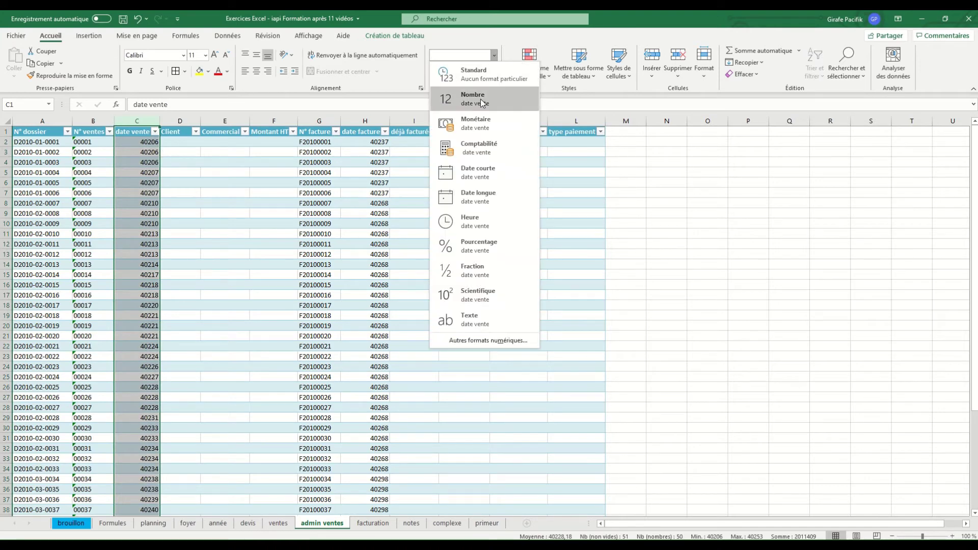
{"action": "left_click", "coordinate": [478, 172]}
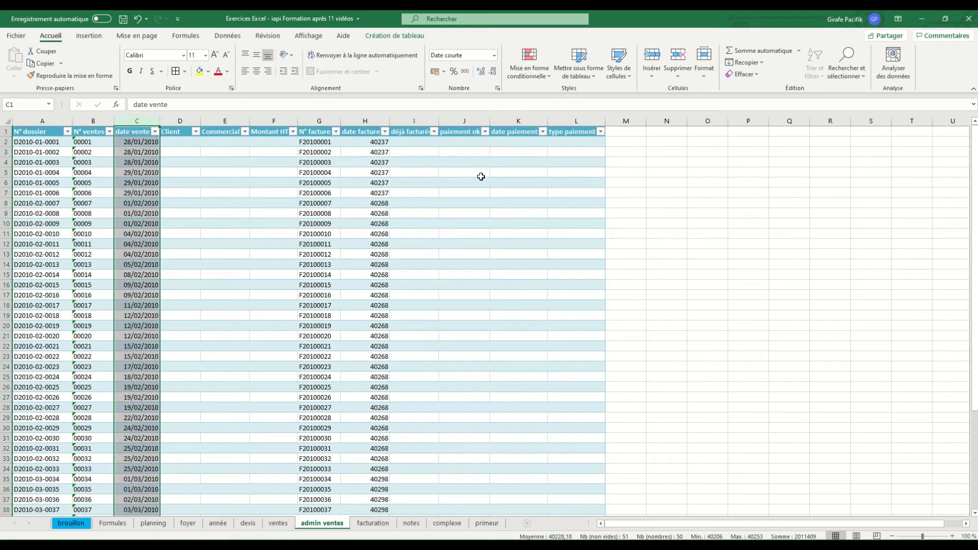
{"action": "left_click", "coordinate": [364, 120]}
{"action": "left_click", "coordinate": [493, 55]}
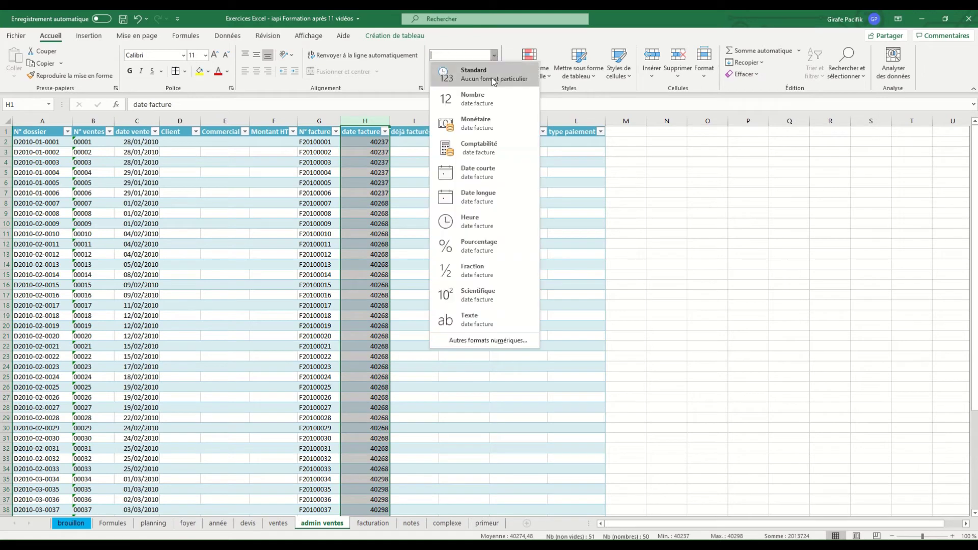
{"action": "left_click", "coordinate": [477, 173]}
{"action": "left_click", "coordinate": [365, 142]}
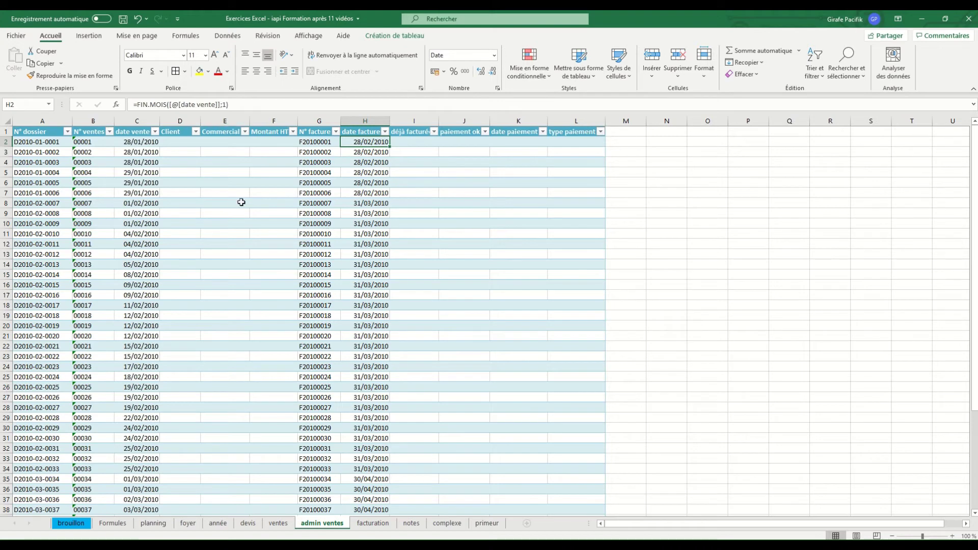
Start a RECHERCHEV formula in Client cell D2 with the row's N° ventes as the lookup value
{"action": "left_click", "coordinate": [185, 142]}
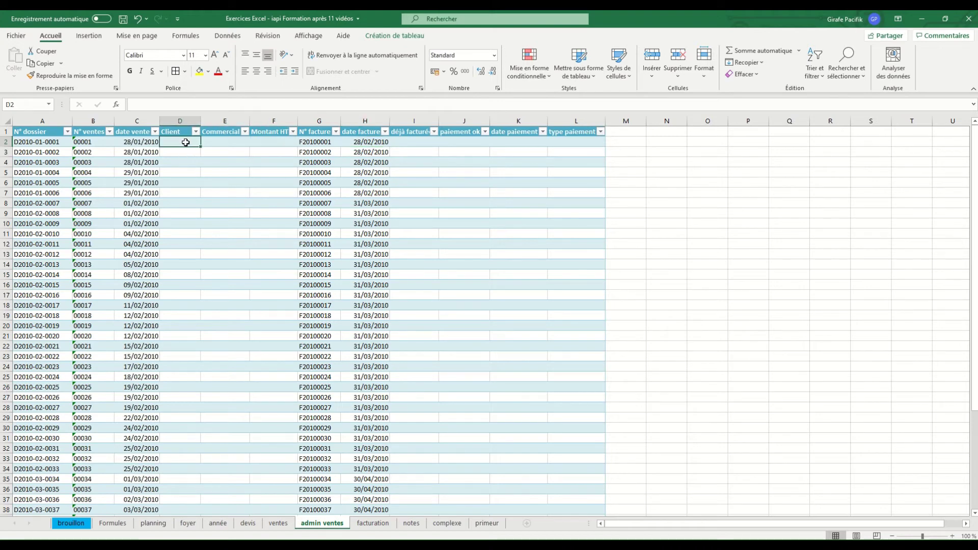
{"action": "type", "text": "=RECHERCHEV("}
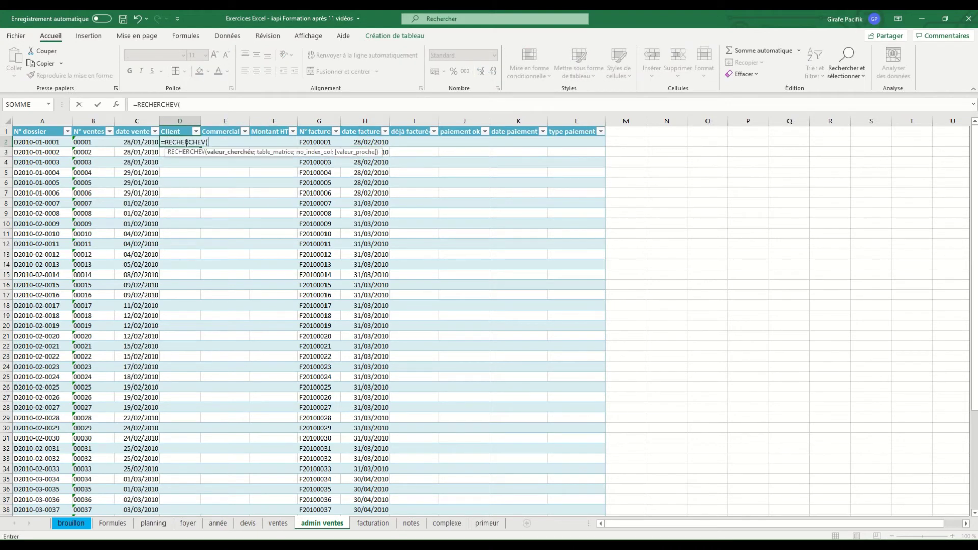
{"action": "key", "text": "Left"}
{"action": "key", "text": "Left"}
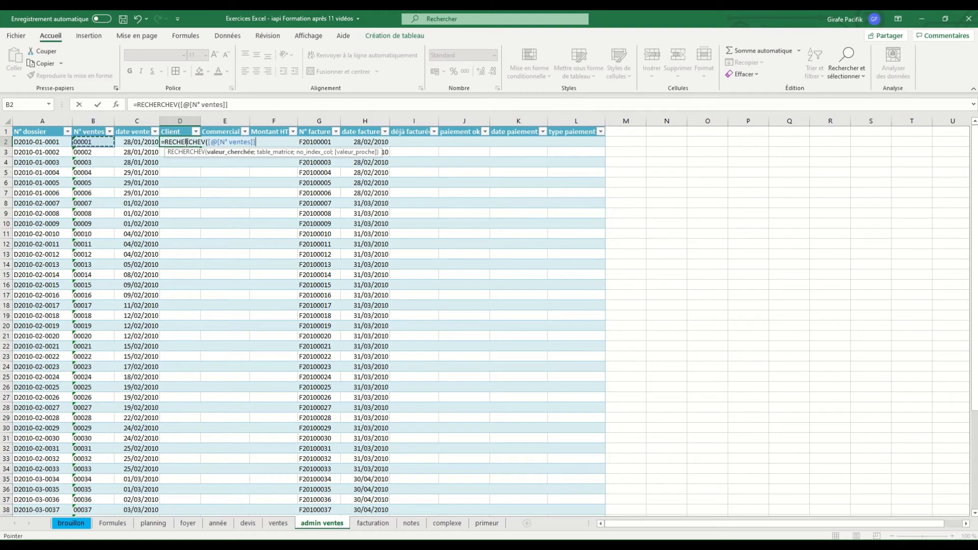
Complete the Client formula with table tab_ventes, column index 6 and FAUX, and autofit the Client column width with E2 selected
{"action": "type", "text": ";tab"}
{"action": "key", "text": "Down"}
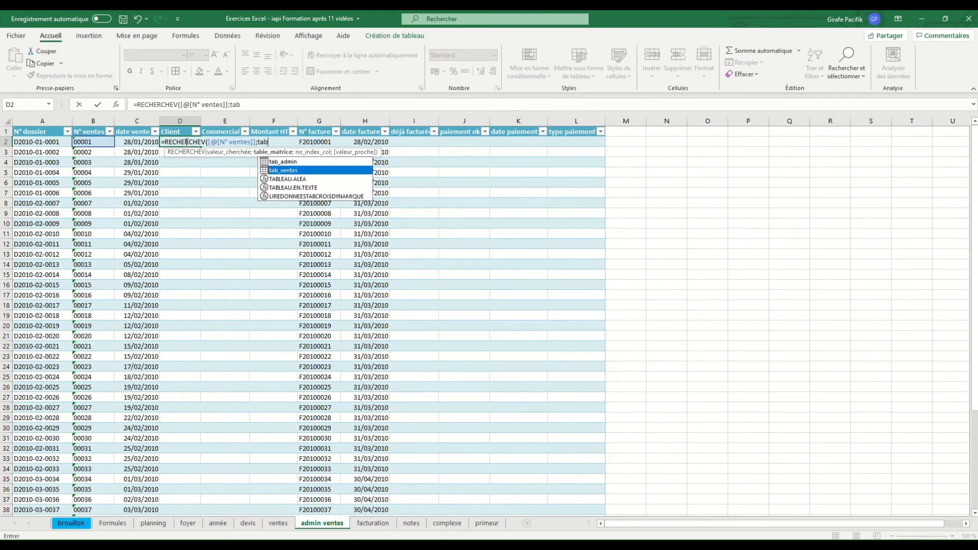
{"action": "key", "text": "Tab"}
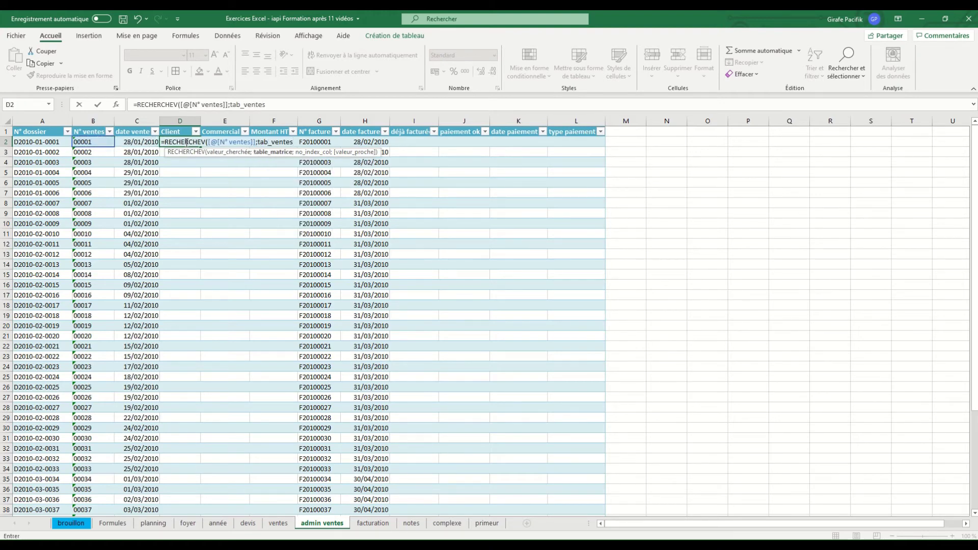
{"action": "type", "text": ";"}
{"action": "type", "text": "6;faux)"}
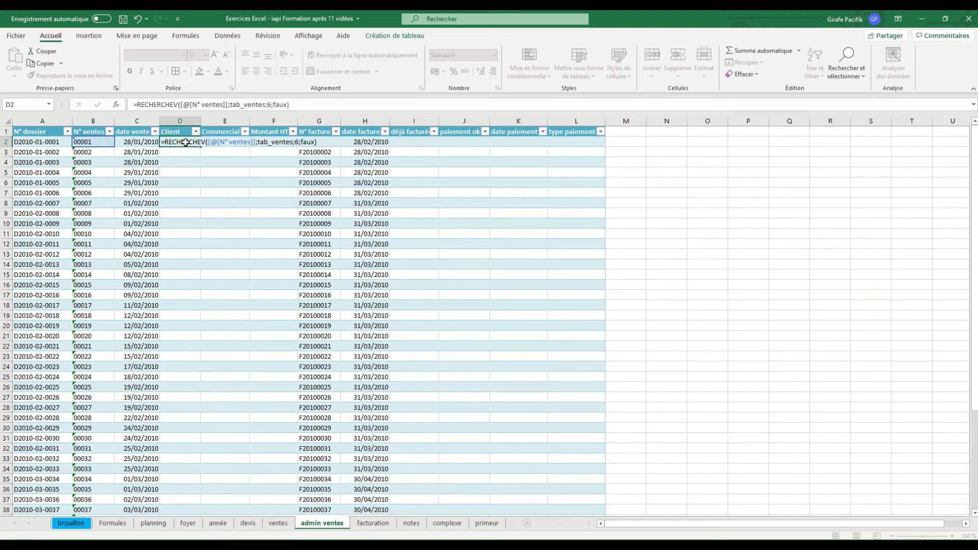
{"action": "key", "text": "Return"}
{"action": "left_click", "coordinate": [214, 142]}
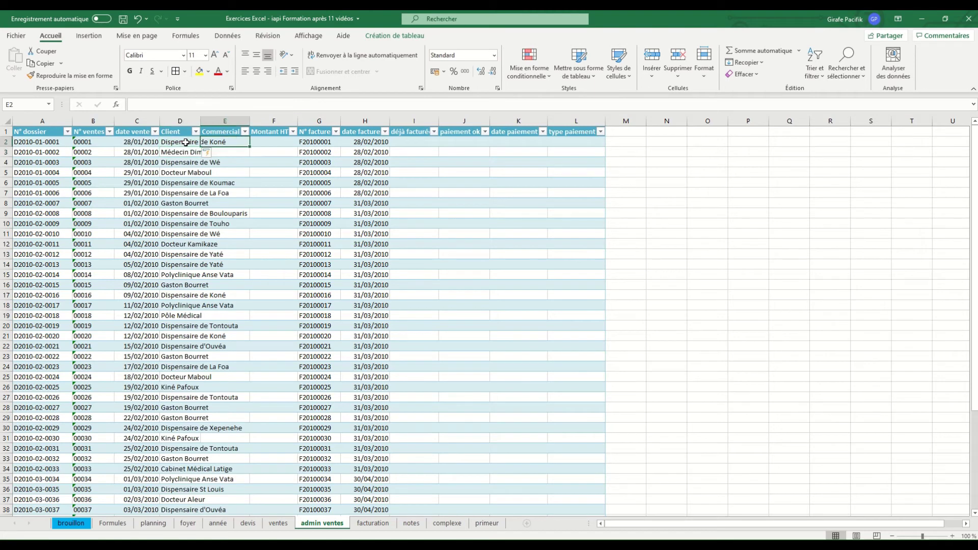
{"action": "double_click", "coordinate": [201, 121]}
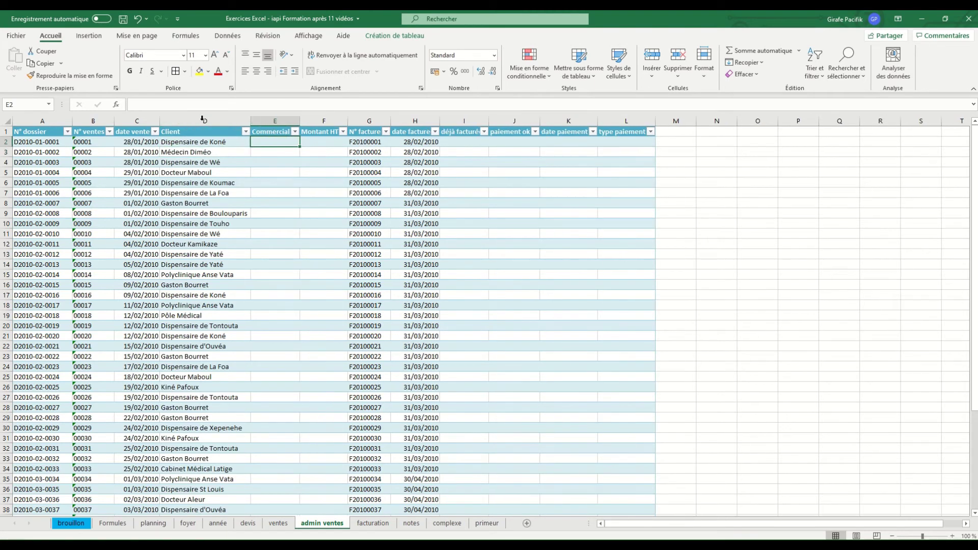
Start a RECHERCHEV formula in Commercial cell E2 with the row's N° ventes as the lookup value
{"action": "type", "text": "=recherche"}
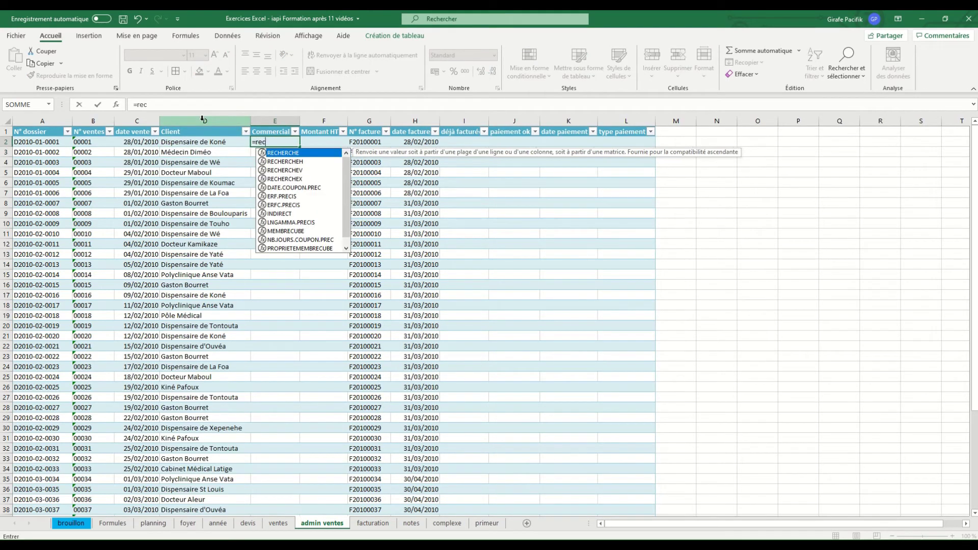
{"action": "key", "text": "Down"}
{"action": "key", "text": "Down"}
{"action": "key", "text": "Tab"}
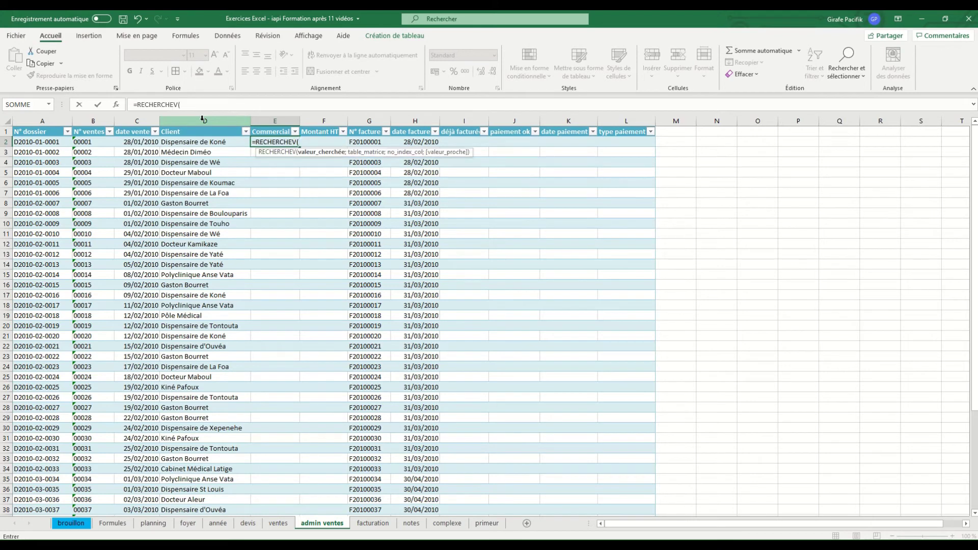
{"action": "key", "text": "Left"}
{"action": "key", "text": "Left"}
{"action": "key", "text": "Left"}
{"action": "type", "text": ";"}
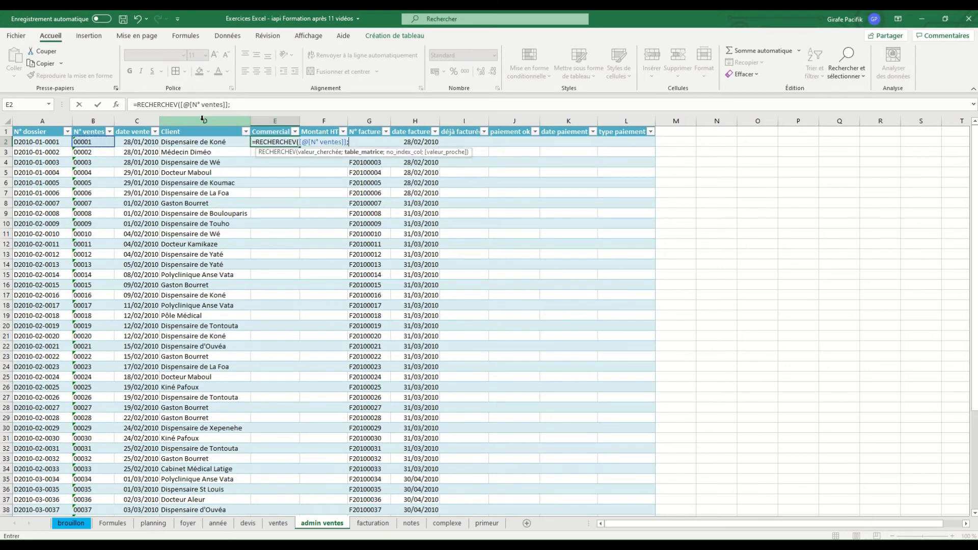
Complete the Commercial formula with table array tab_ventes, column index 3 and FAUX for an exact match
{"action": "type", "text": "tab"}
{"action": "key", "text": "Down"}
{"action": "key", "text": "Tab"}
{"action": "type", "text": ";"}
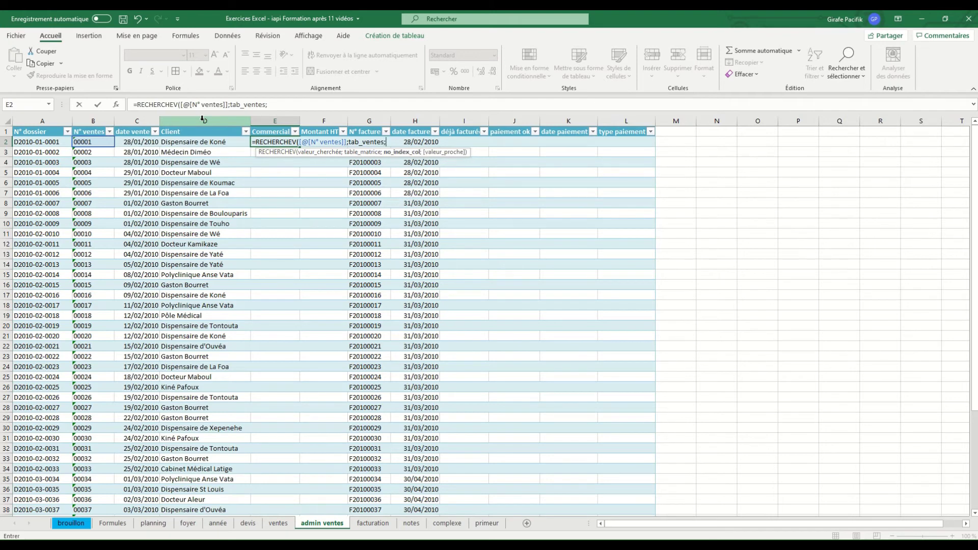
{"action": "type", "text": "3;FAUX"}
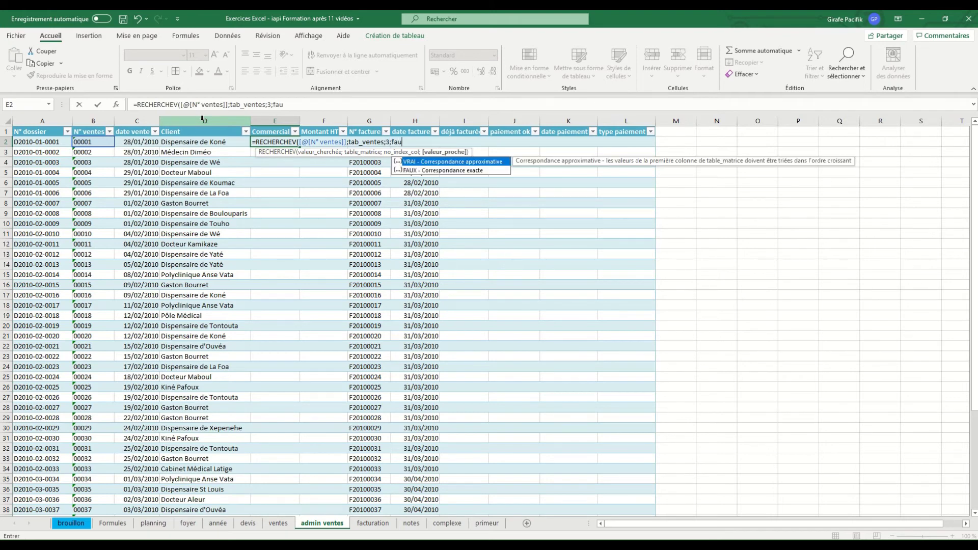
{"action": "key", "text": "Return"}
Start a RECHERCHEV formula in Montant HT cell F2 with the row's N° ventes as the lookup value
{"action": "key", "text": "Up"}
{"action": "key", "text": "Right"}
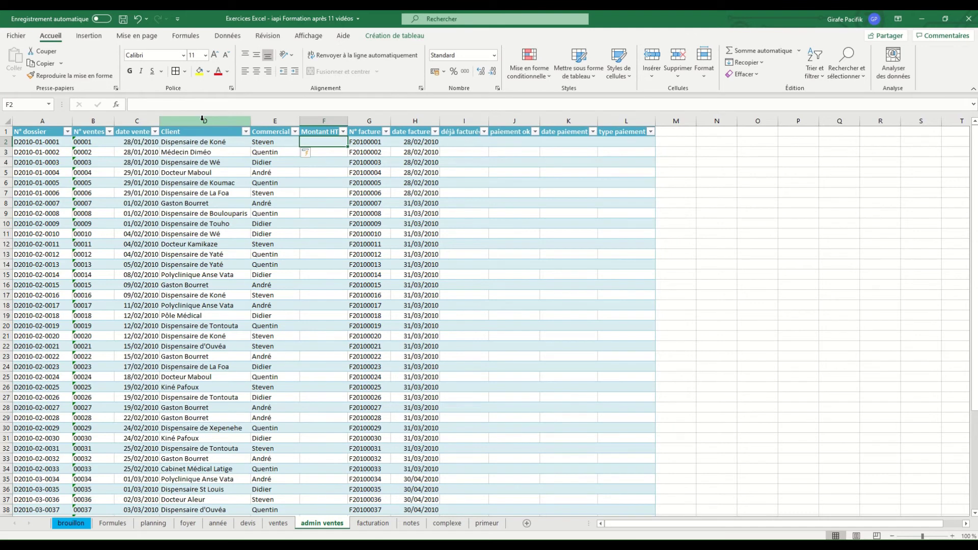
{"action": "type", "text": "=RECHERCHEV("}
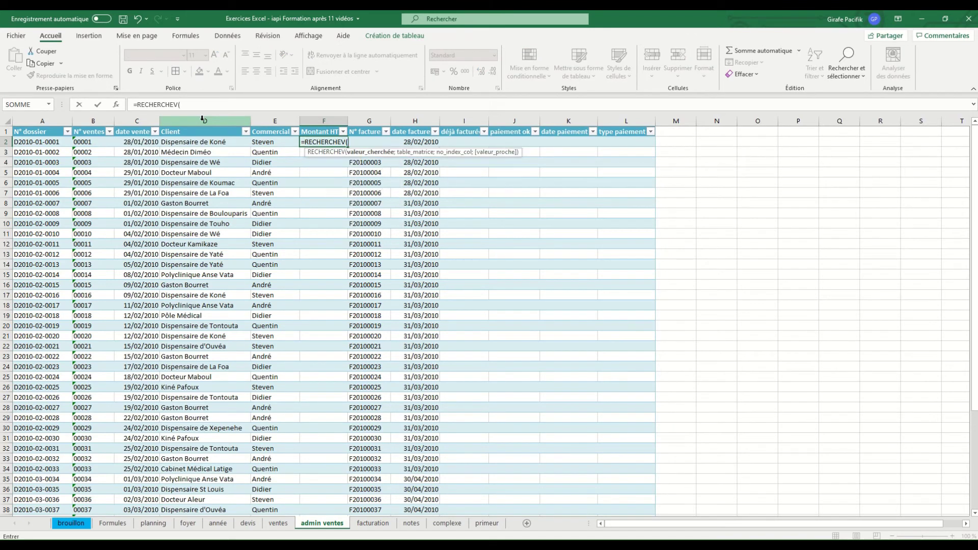
{"action": "key", "text": "Left"}
{"action": "key", "text": "Left"}
{"action": "key", "text": "Left"}
{"action": "key", "text": "Left"}
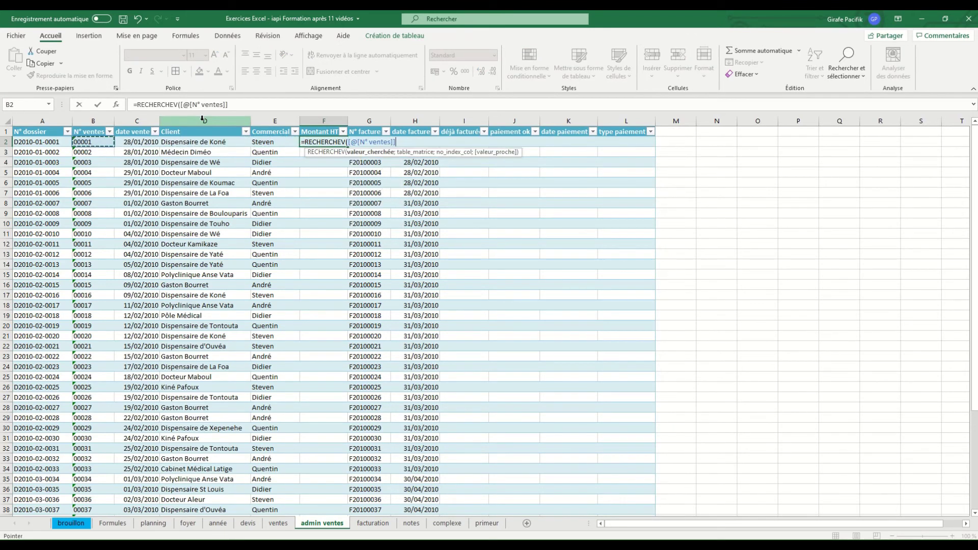
Set the Montant HT formula's table array to tab_ventes, replacing the mistaken tab_admin entry
{"action": "type", "text": ";tab_admin"}
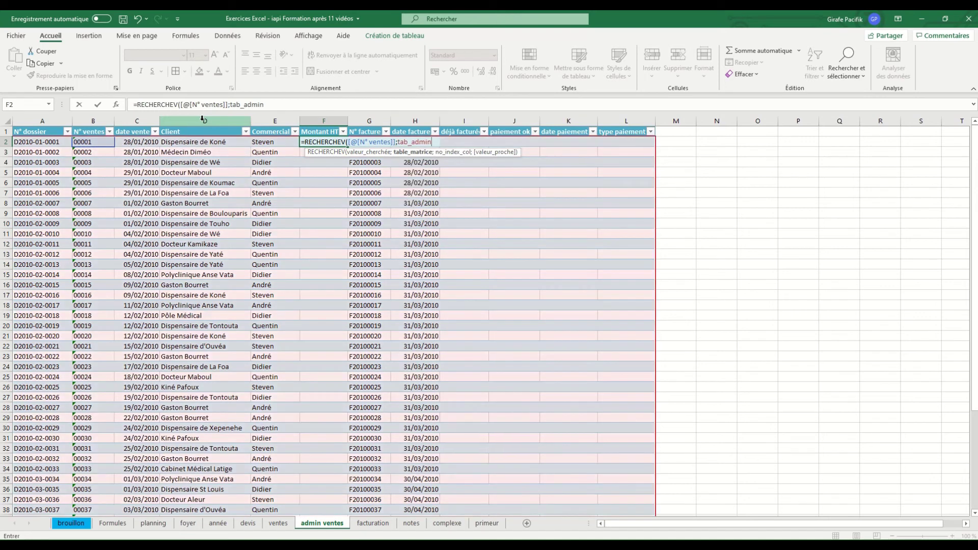
{"action": "key", "text": "BackSpace"}
{"action": "key", "text": "BackSpace"}
{"action": "key", "text": "BackSpace"}
{"action": "key", "text": "BackSpace"}
{"action": "key", "text": "BackSpace"}
{"action": "type", "text": "ve"}
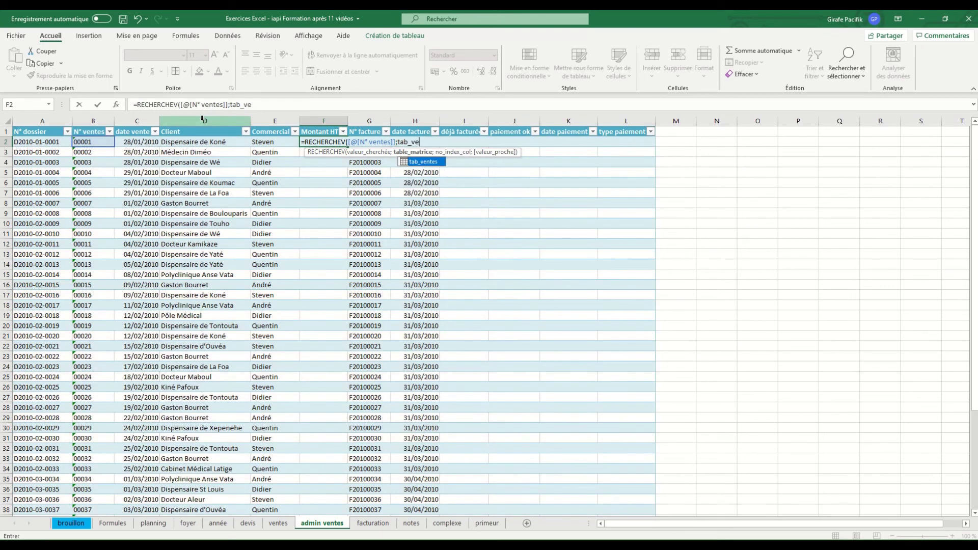
{"action": "key", "text": "Tab"}
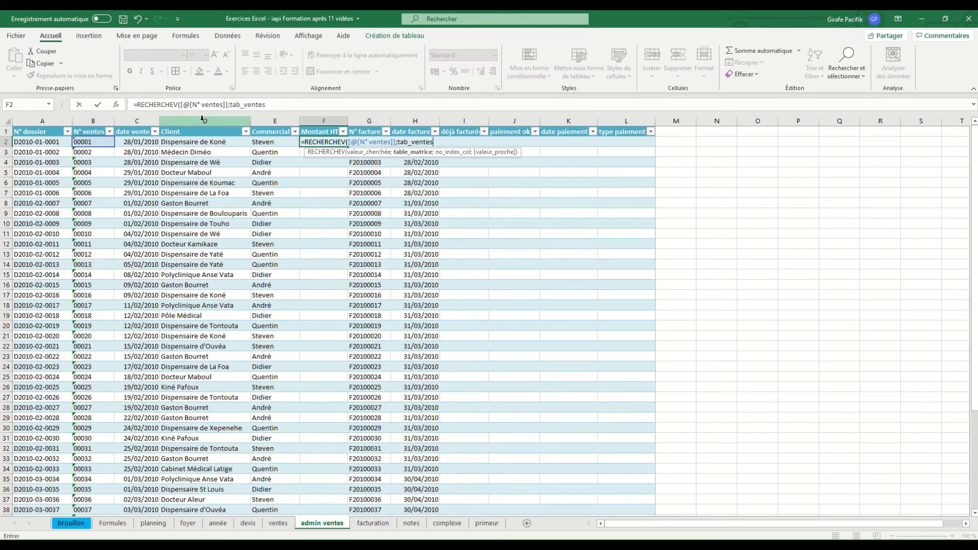
Complete the Montant HT formula with column index 7 and FAUX for an exact match, then review the Commercial formula in E2
{"action": "type", "text": ";7;fa"}
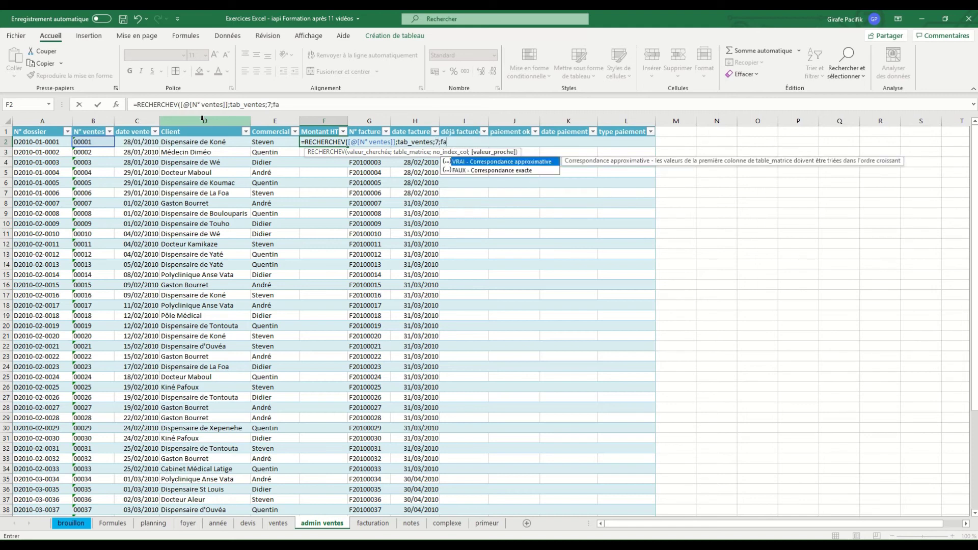
{"action": "type", "text": "ux)"}
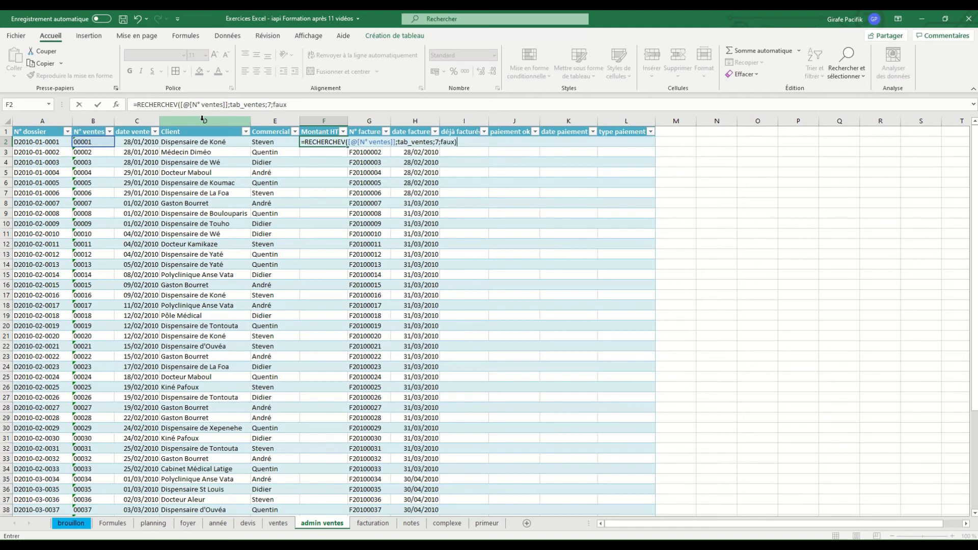
{"action": "key", "text": "Return"}
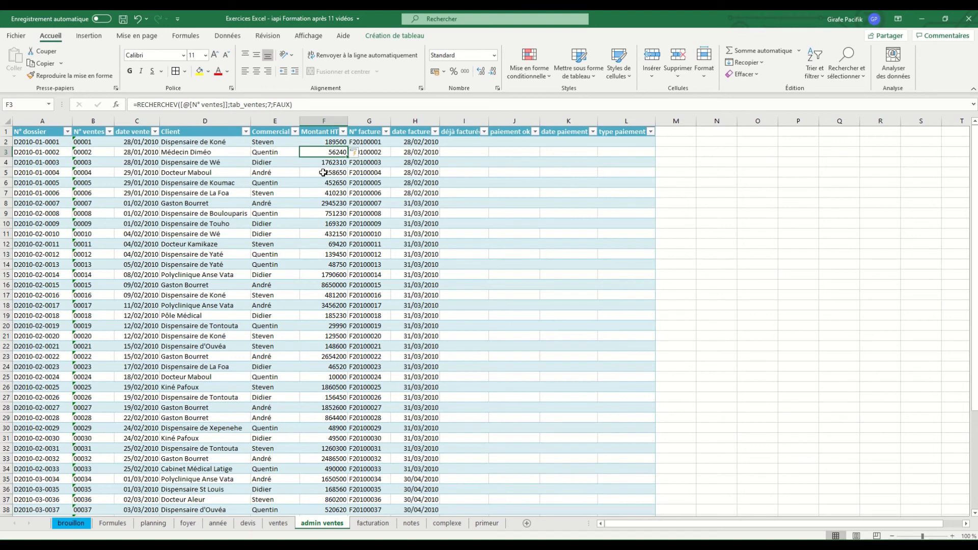
{"action": "double_click", "coordinate": [280, 142]}
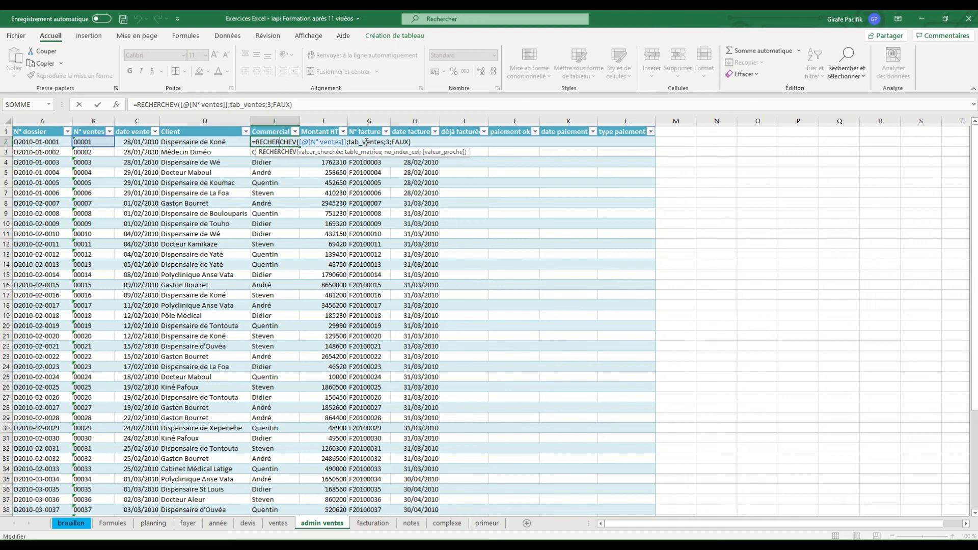
{"action": "key", "text": "Return"}
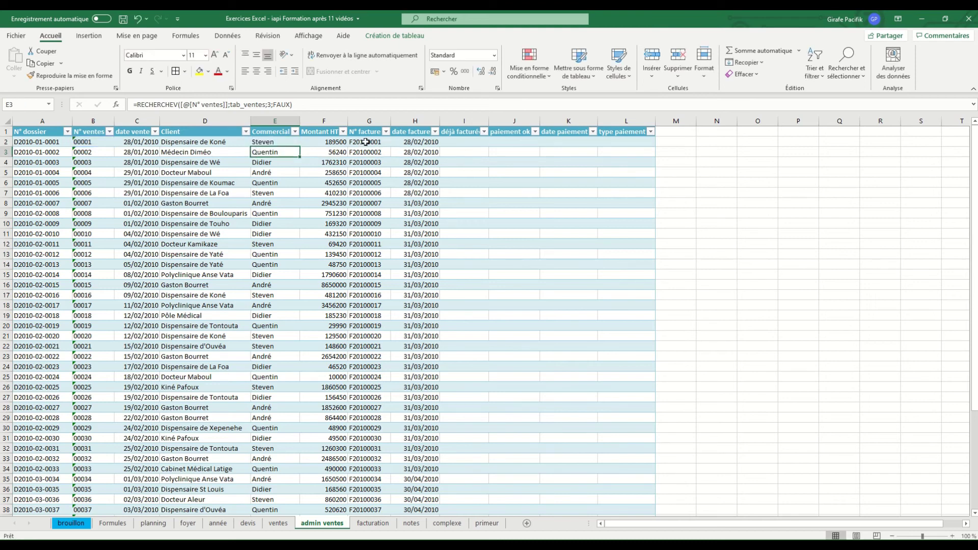